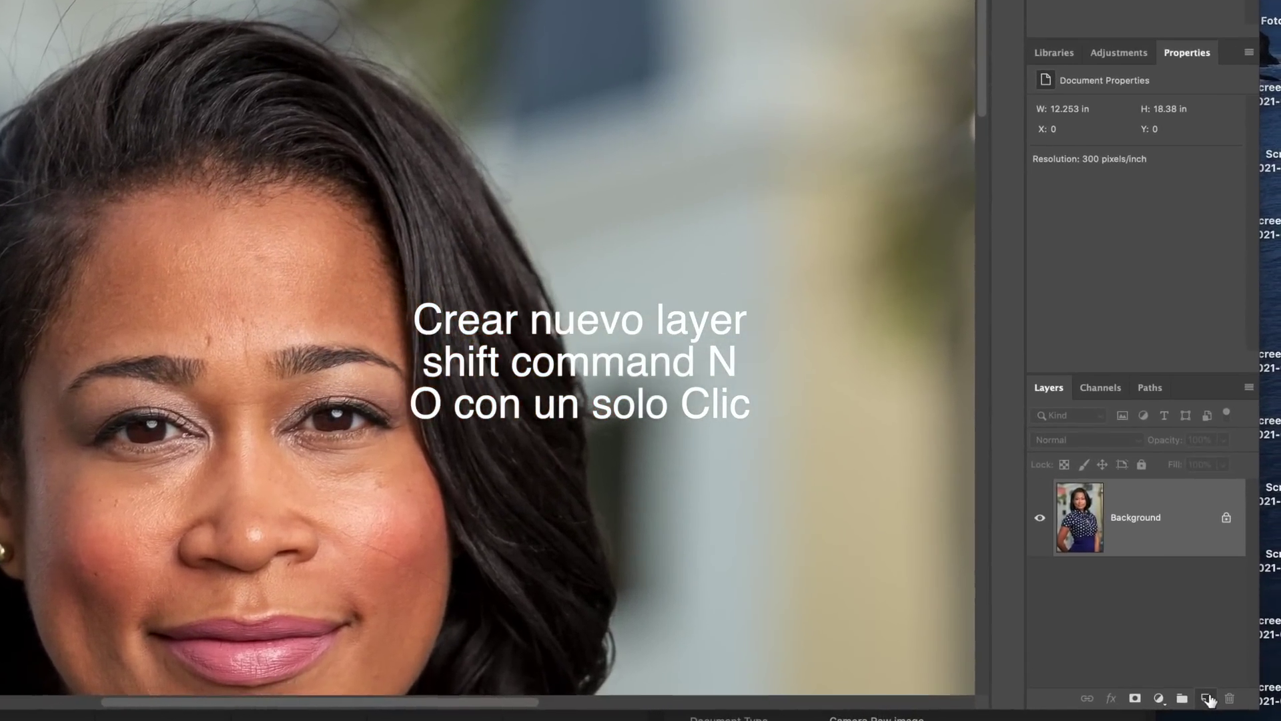
Create an empty Layer 1 above the Background layer for the retouching.
click(1218, 701)
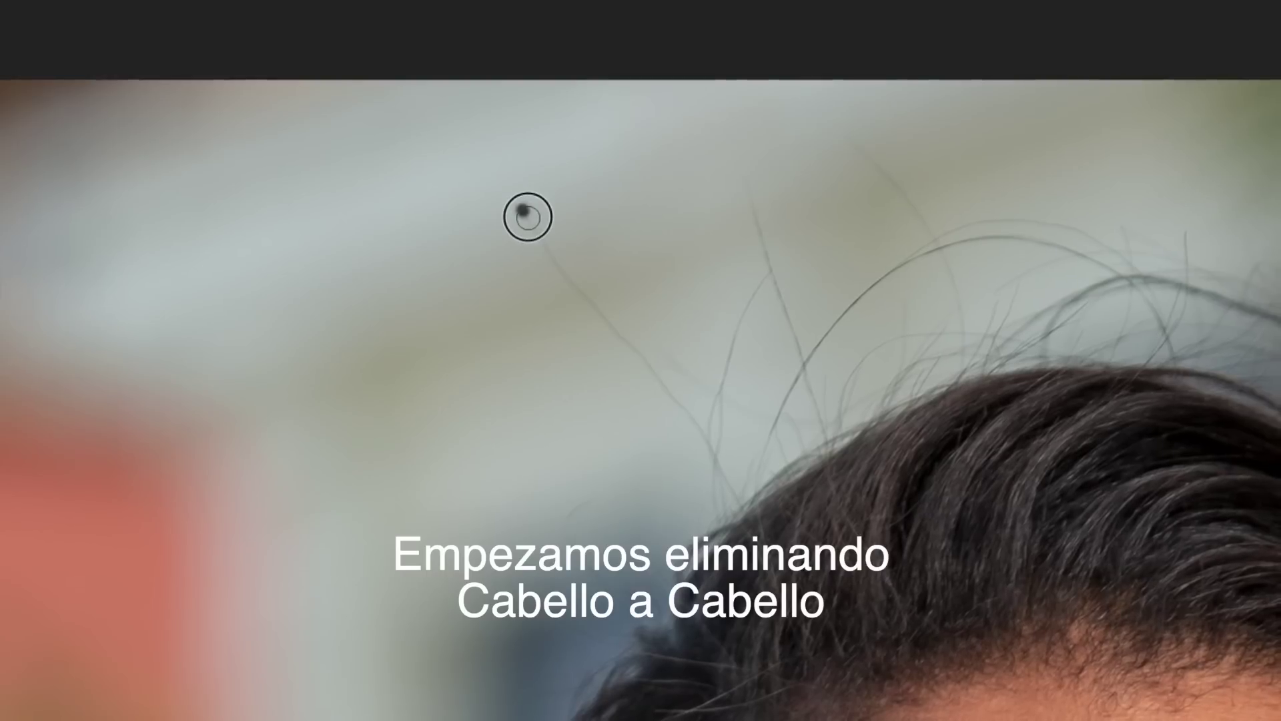
Spot-heal the stray hairs above the head and the two strands left of it on Layer 1.
mouse_move(517, 208)
mouse_down()
mouse_move(561, 258)
mouse_move(634, 408)
mouse_up()
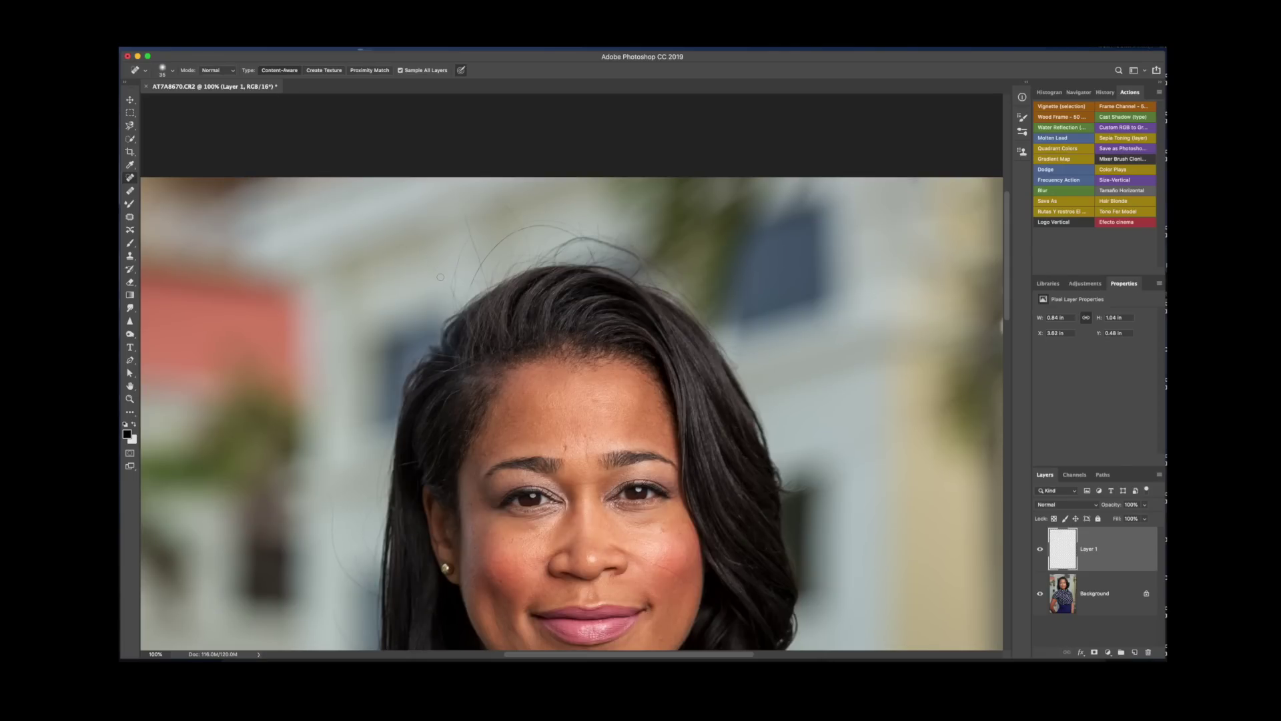
drag(418, 305, 410, 312)
drag(329, 497, 347, 576)
drag(368, 551, 374, 507)
mouse_move(467, 207)
mouse_down()
mouse_move(470, 265)
mouse_move(451, 293)
mouse_move(577, 228)
mouse_move(502, 238)
mouse_move(527, 233)
mouse_up()
click(457, 261)
mouse_move(579, 239)
mouse_down()
mouse_move(604, 235)
mouse_move(618, 250)
mouse_move(581, 234)
mouse_up()
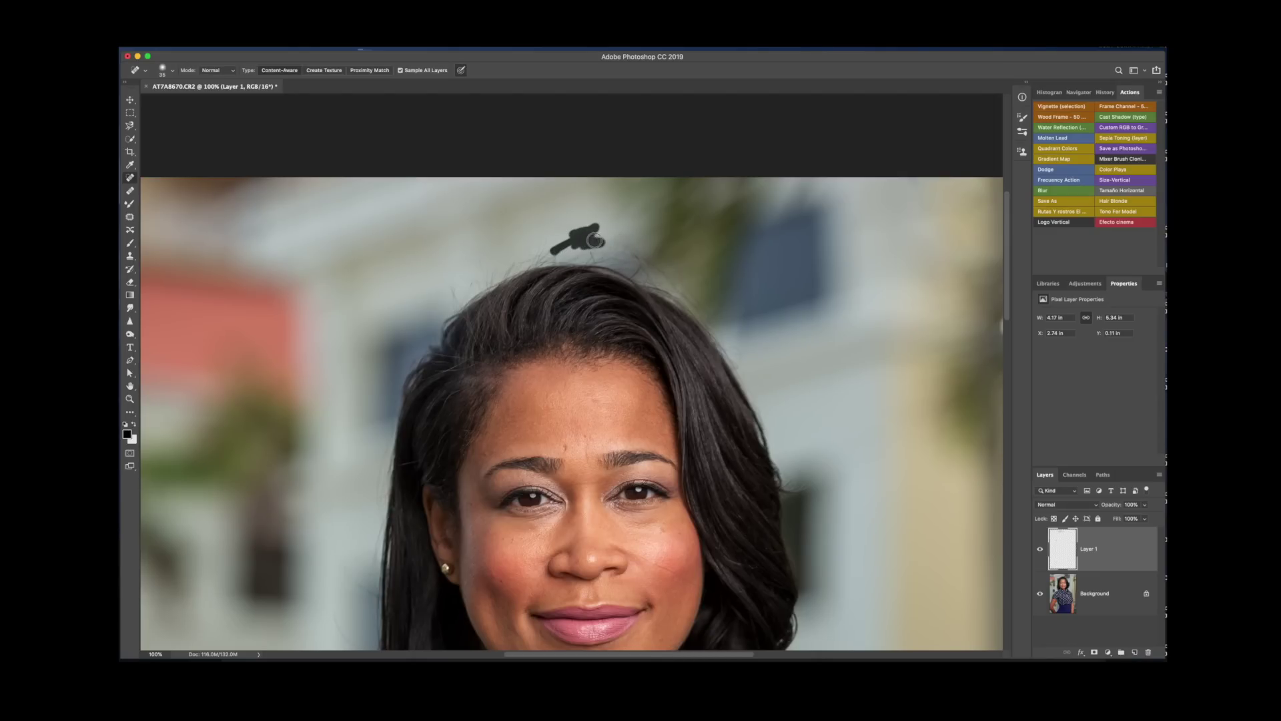
Zoom in and spot-heal stray hairs at and above the hairline with a smaller brush.
drag(454, 290, 454, 305)
key(super+plus)
key(super+plus)
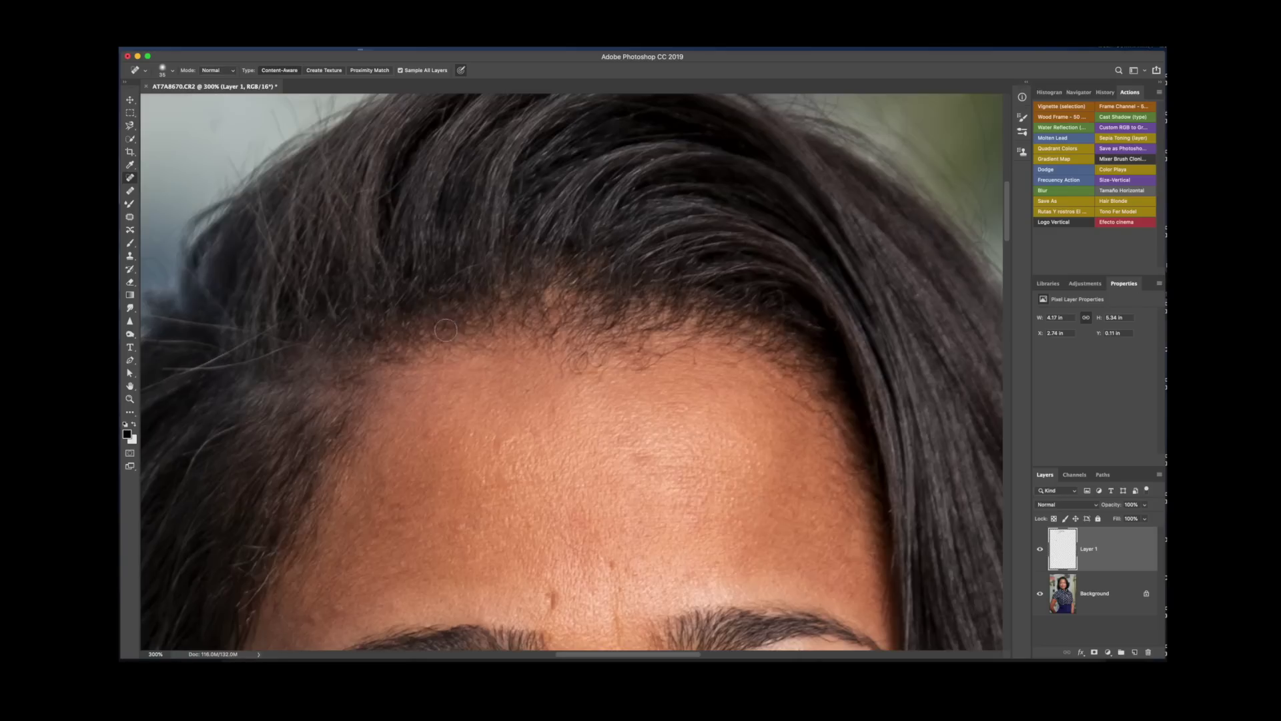
scroll(571, 374, up, 5)
key(bracketleft)
drag(614, 274, 585, 294)
drag(818, 214, 777, 214)
click(752, 221)
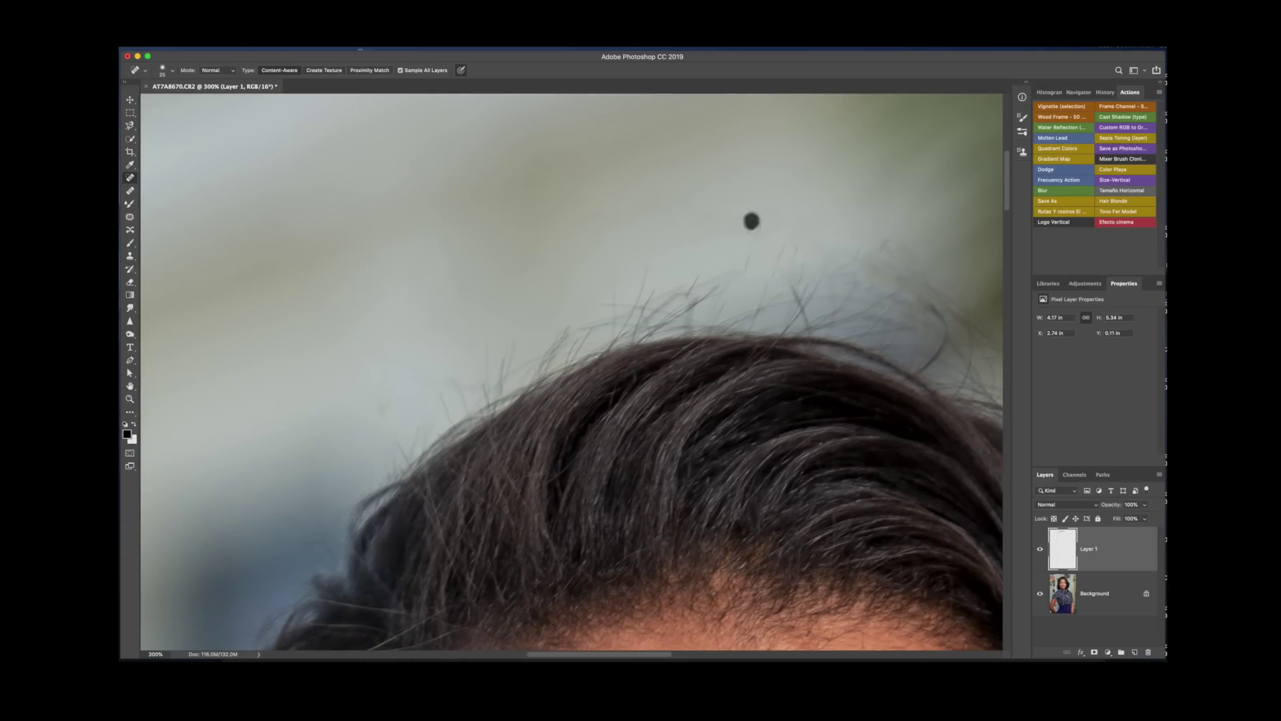
Spot-heal the stray strands running along the top of the hair.
drag(390, 353, 385, 365)
key(bracketleft)
drag(483, 378, 435, 395)
drag(513, 352, 509, 363)
drag(584, 317, 555, 341)
mouse_move(624, 283)
mouse_down()
mouse_move(604, 301)
mouse_move(617, 320)
mouse_up()
drag(678, 286, 658, 297)
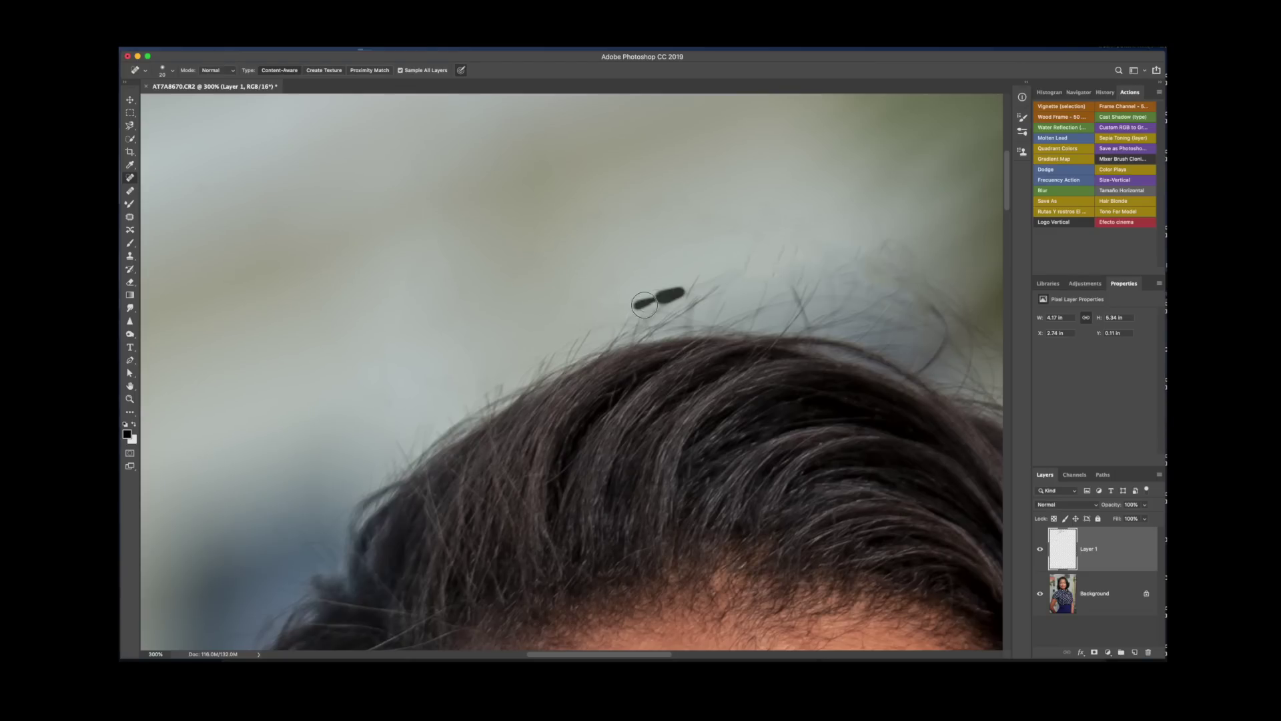
drag(721, 271, 698, 283)
Dab out the stray hair tips and strands sticking up above the hair.
key(bracketright)
key(bracketright)
key(bracketright)
click(778, 251)
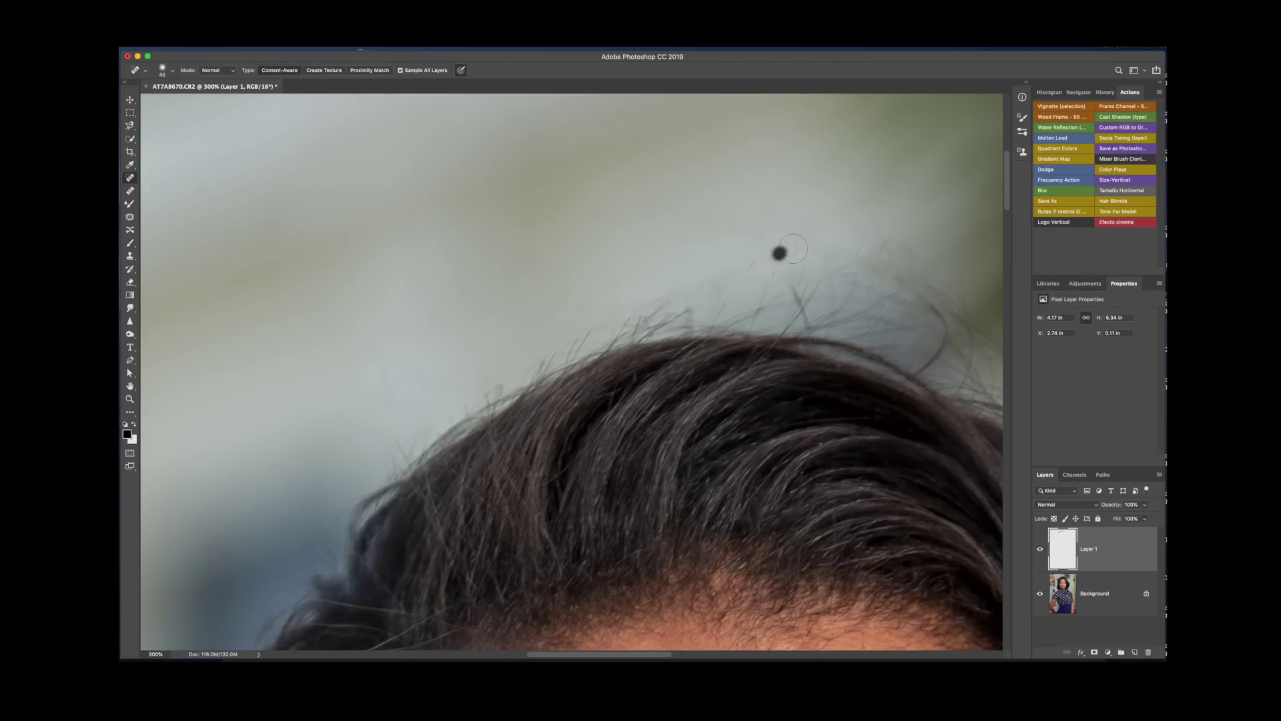
click(861, 244)
click(907, 255)
mouse_move(852, 261)
mouse_down()
mouse_move(908, 244)
mouse_move(874, 248)
mouse_up()
click(852, 265)
key(bracketleft)
key(bracketleft)
click(865, 250)
Heal the stray hairs along the left hair edge and one more strand above the head.
click(414, 435)
drag(300, 534, 277, 534)
drag(204, 549, 288, 576)
click(254, 554)
drag(288, 520, 304, 530)
click(313, 522)
drag(460, 233, 444, 267)
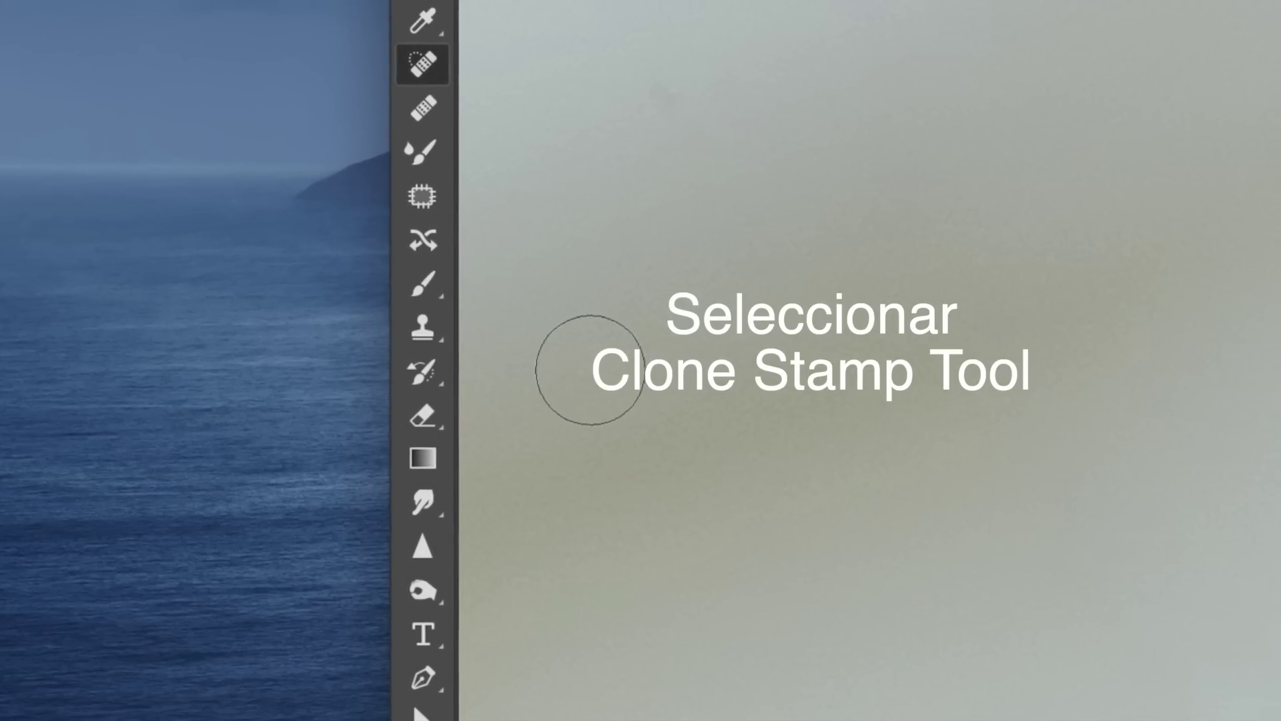
Clone sampled clean background over the strands above the hair using an enlarged Clone Stamp brush.
click(421, 330)
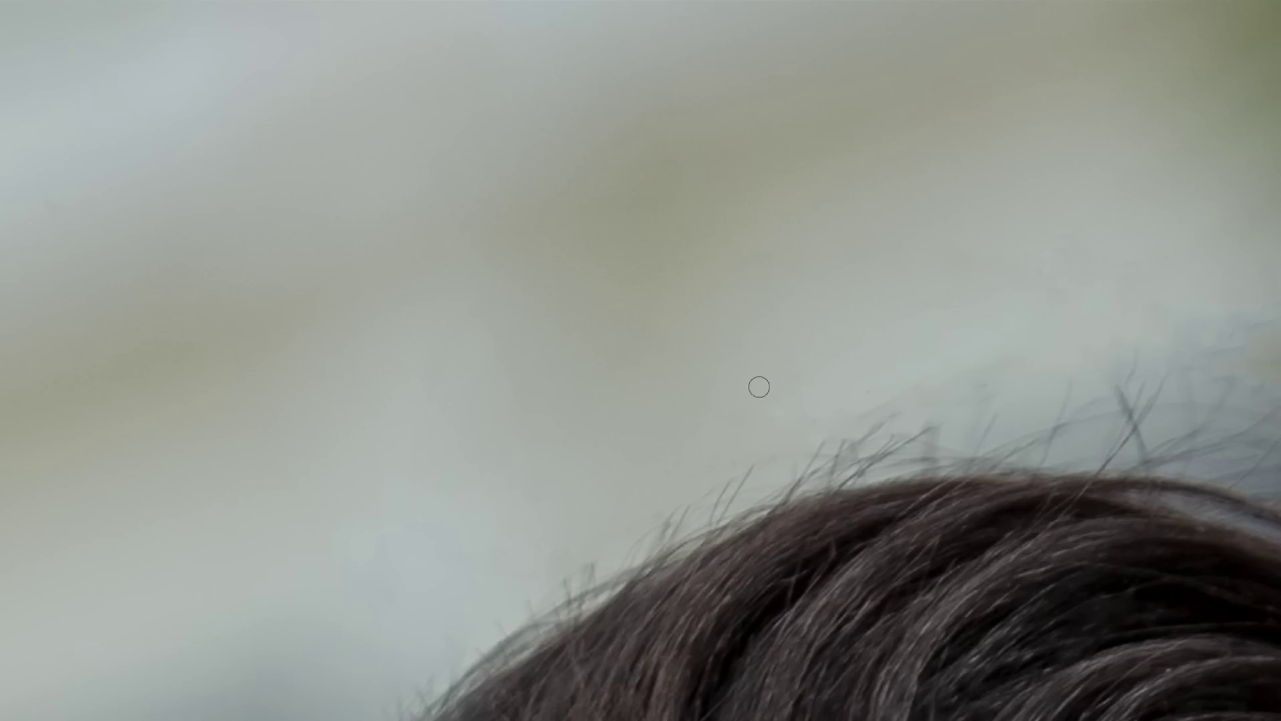
alt+click(723, 312)
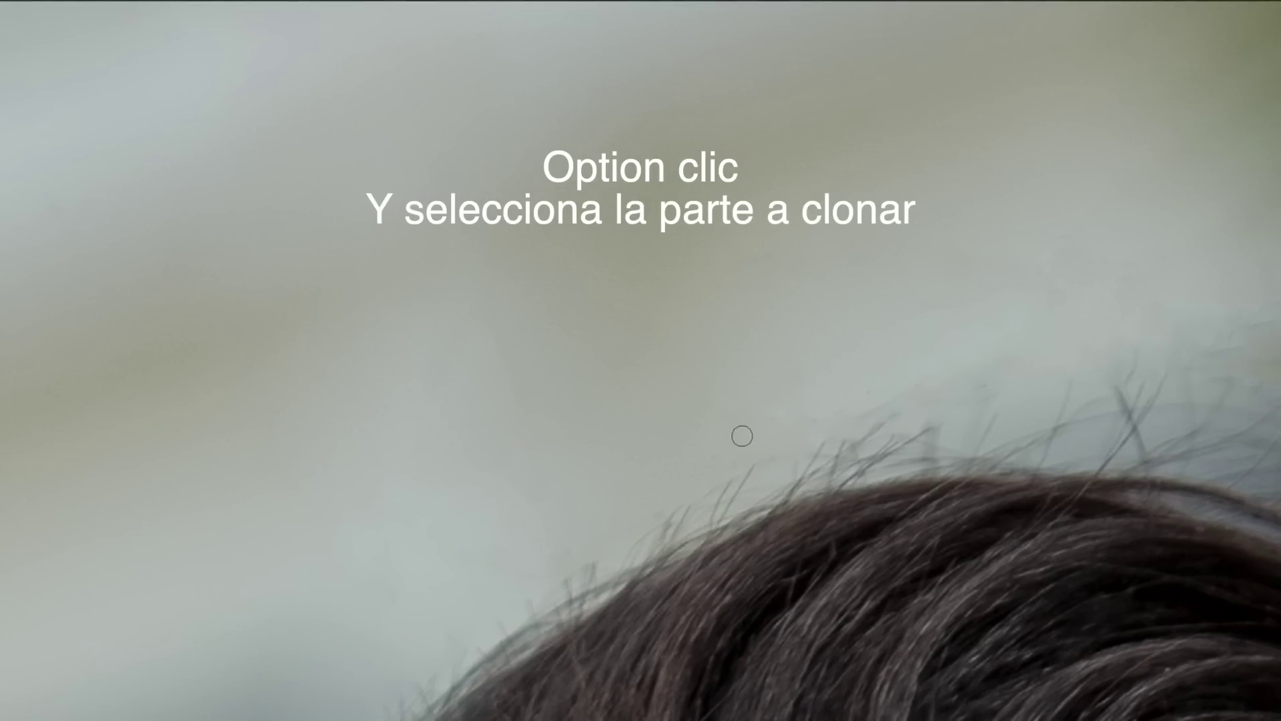
key(bracketright)
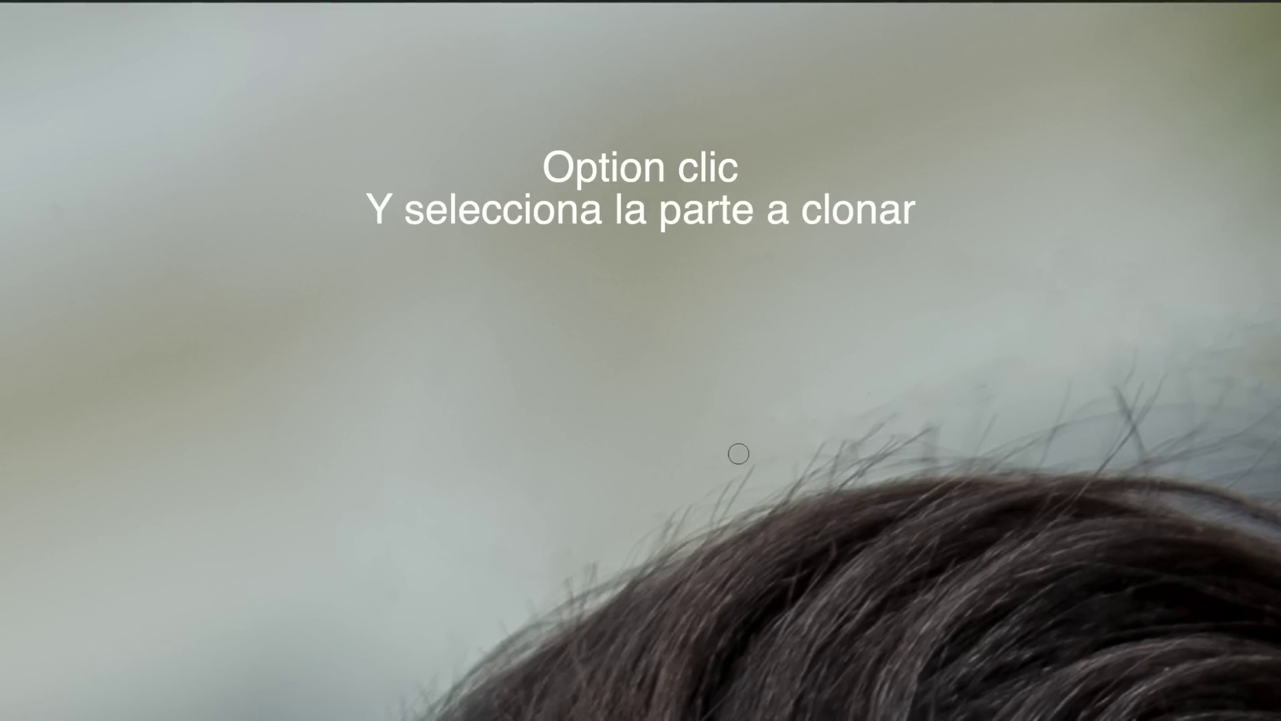
key(bracketright)
key(bracketright)
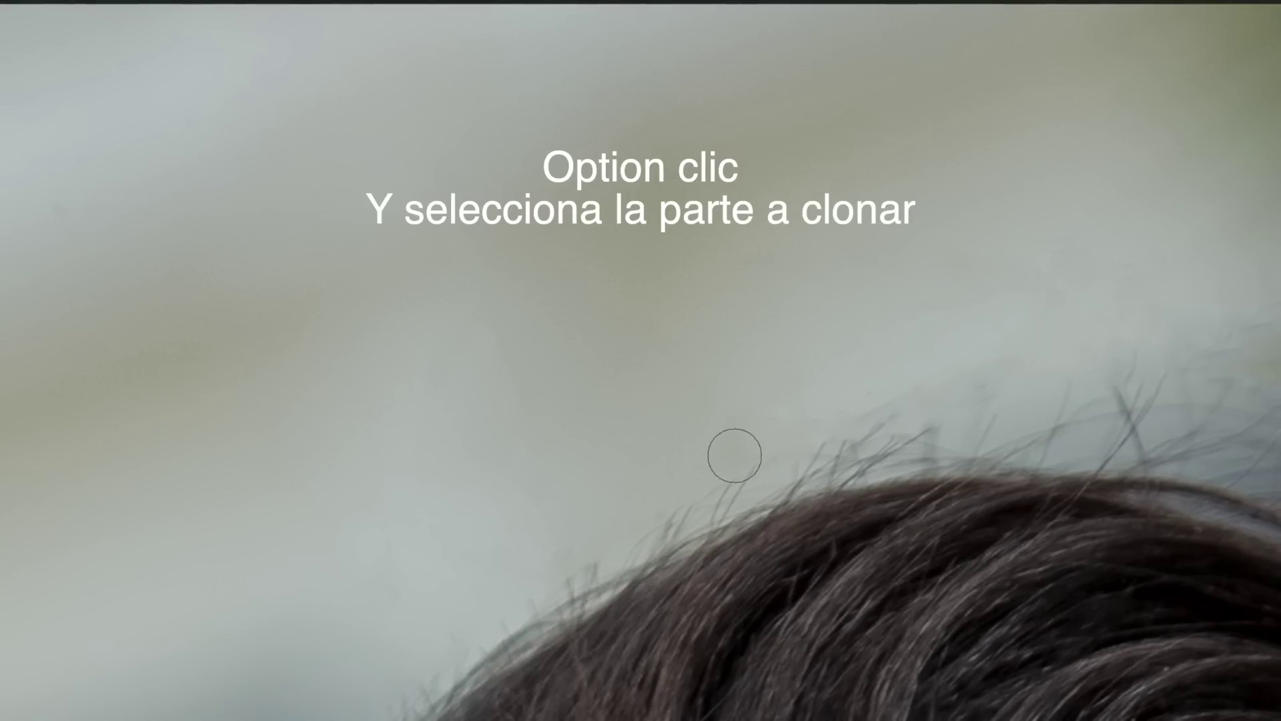
key(bracketright)
key(bracketright)
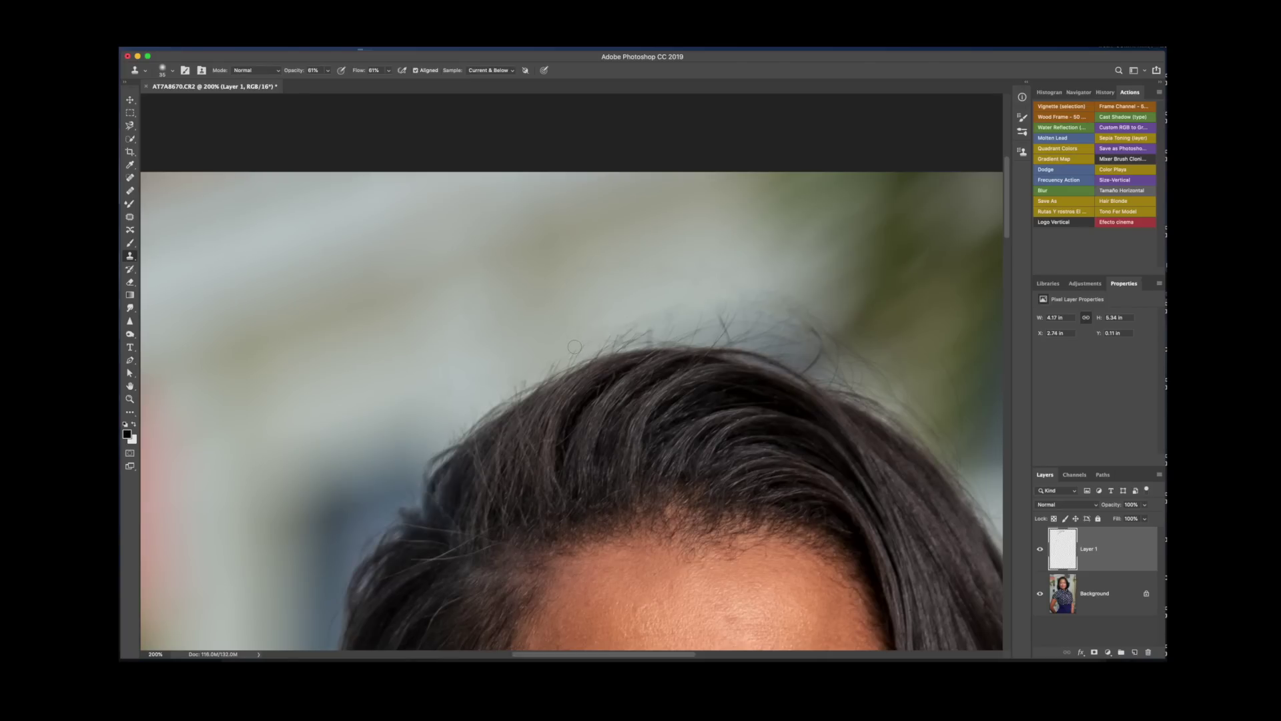
drag(575, 346, 515, 385)
Clone background over the stray strands above the top of the hair.
drag(599, 342, 668, 322)
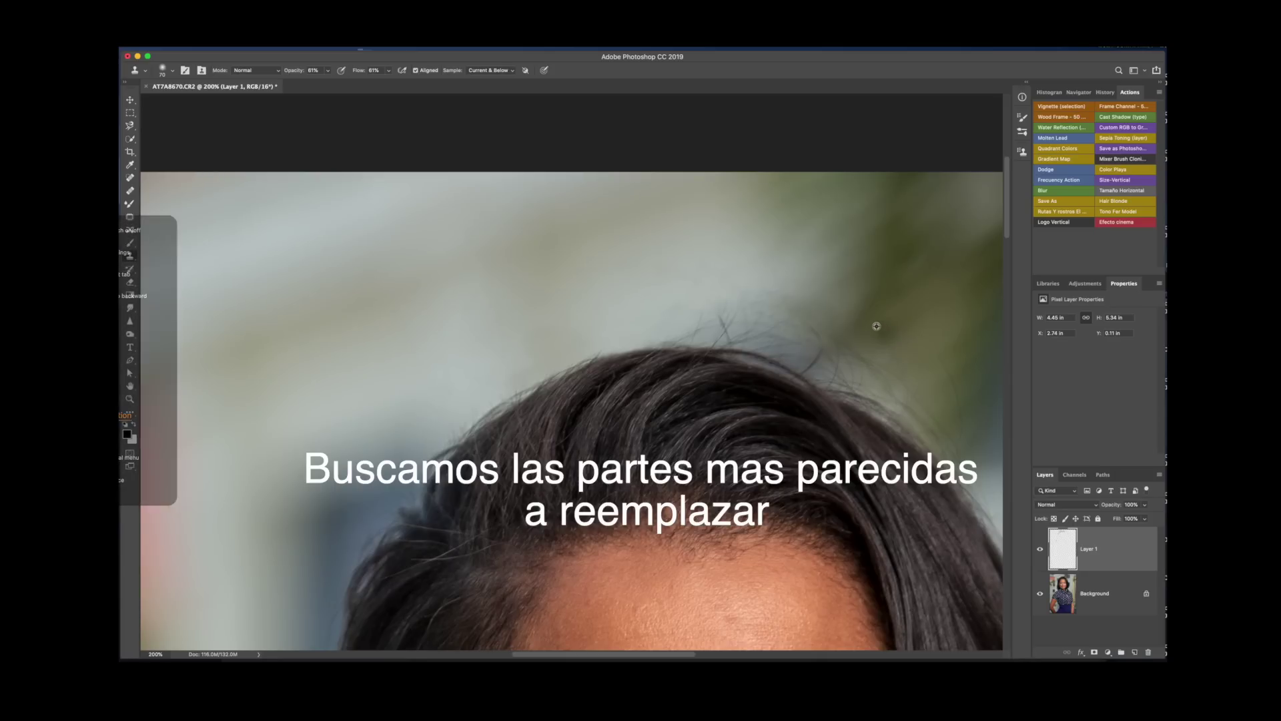
drag(835, 344, 840, 343)
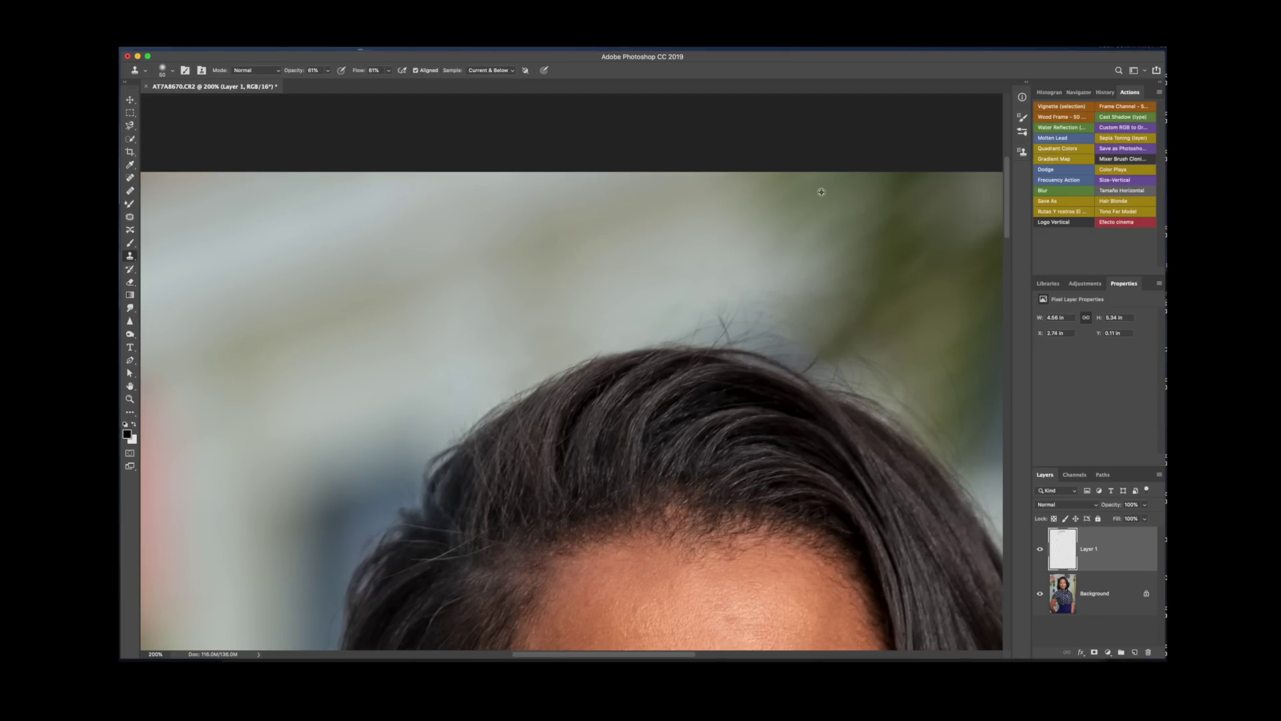
key(bracketright)
key(bracketright)
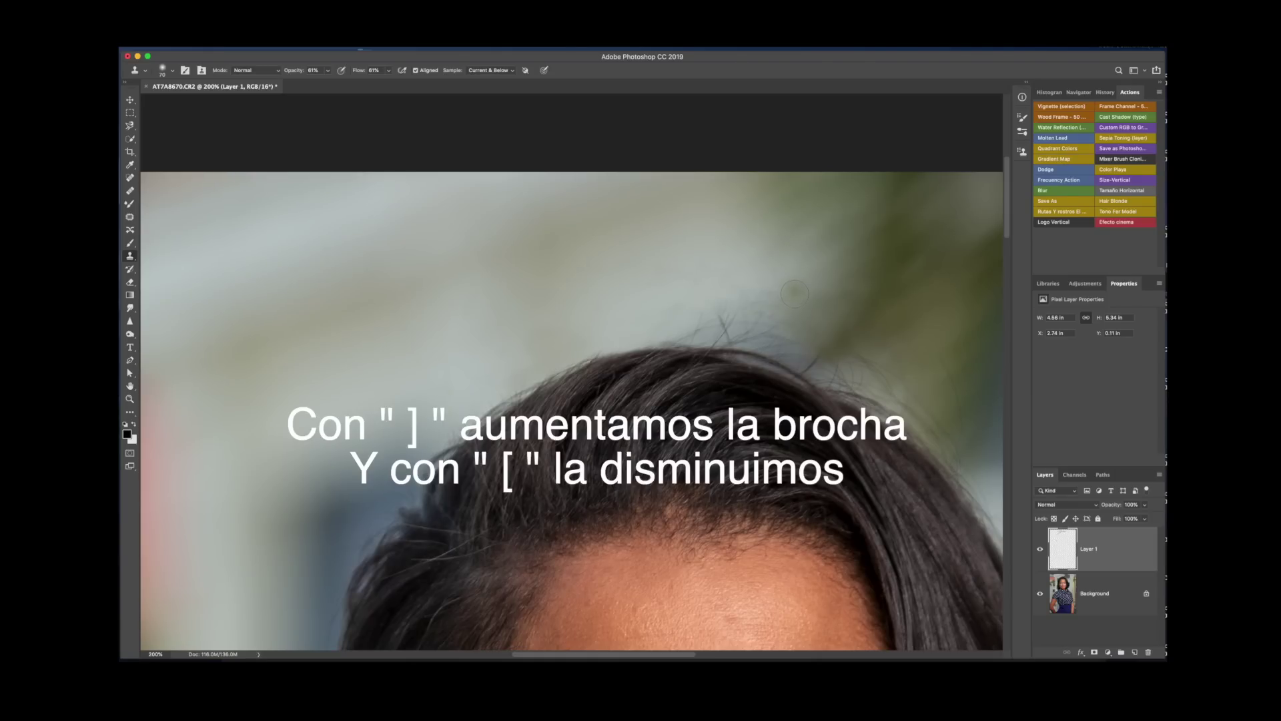
key(bracketright)
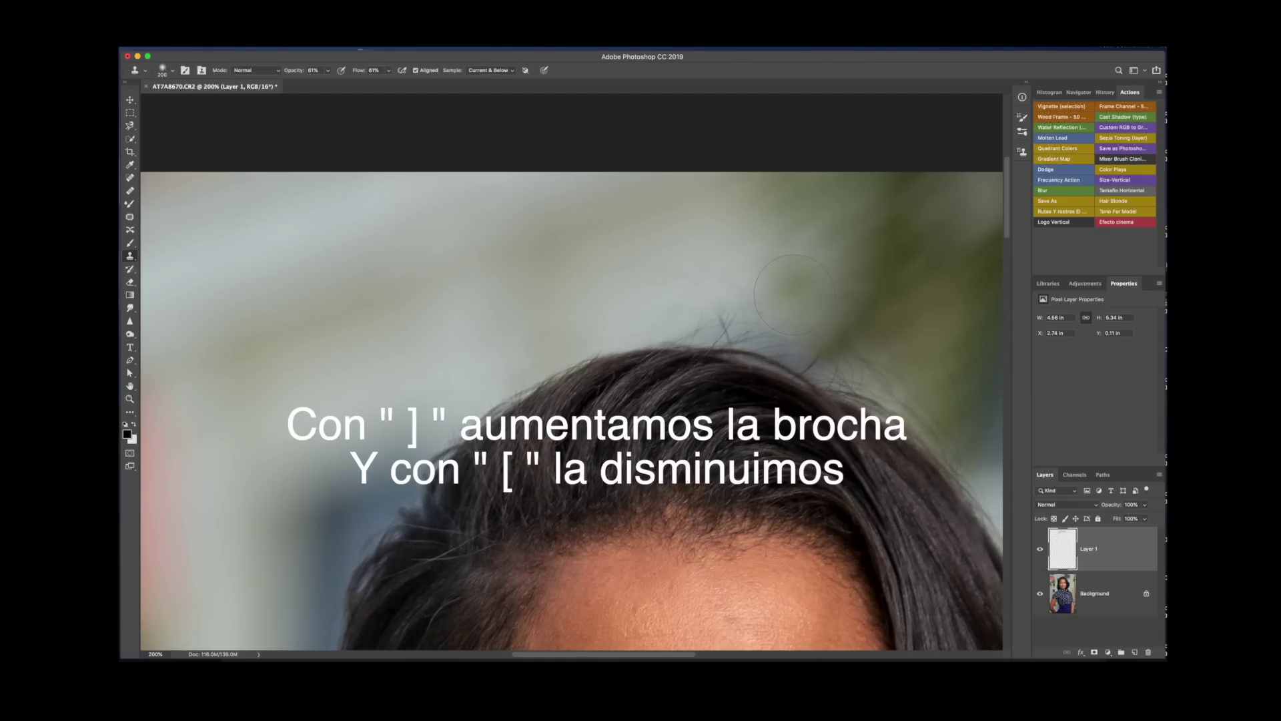
click(792, 280)
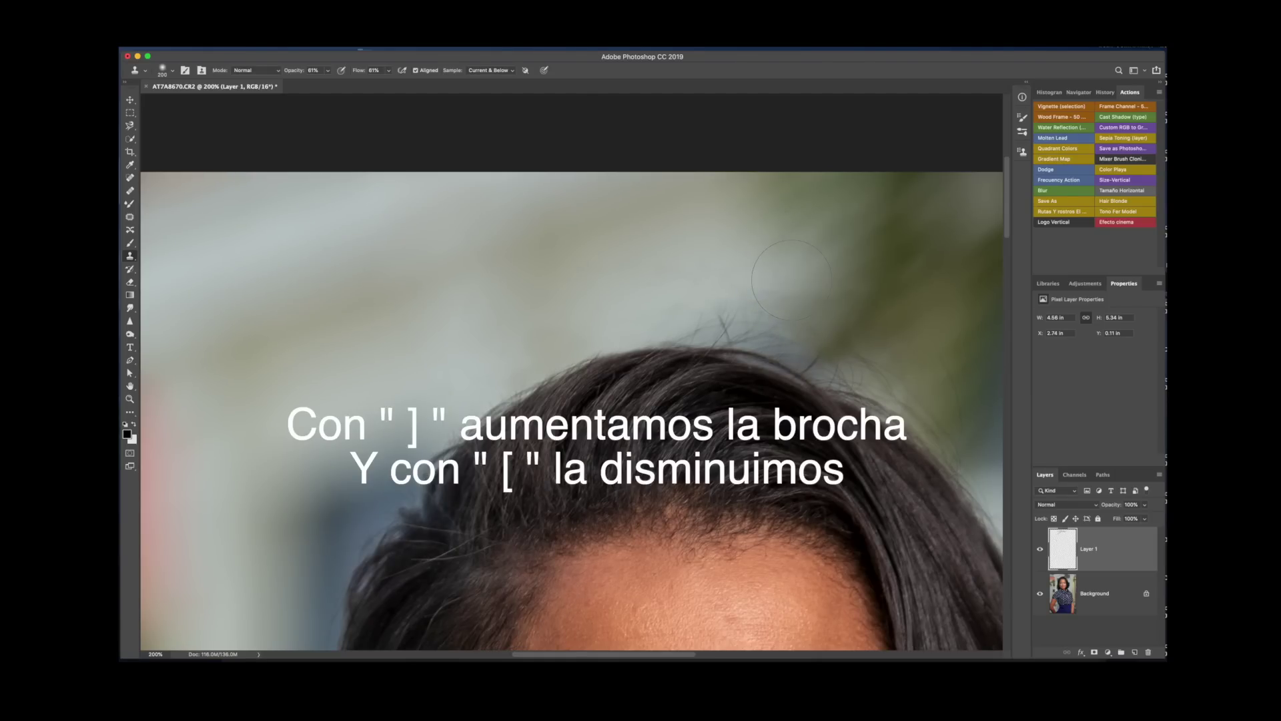
key(bracketleft)
key(bracketleft)
key(bracketleft)
key(bracketleft)
key(bracketleft)
drag(714, 322, 738, 324)
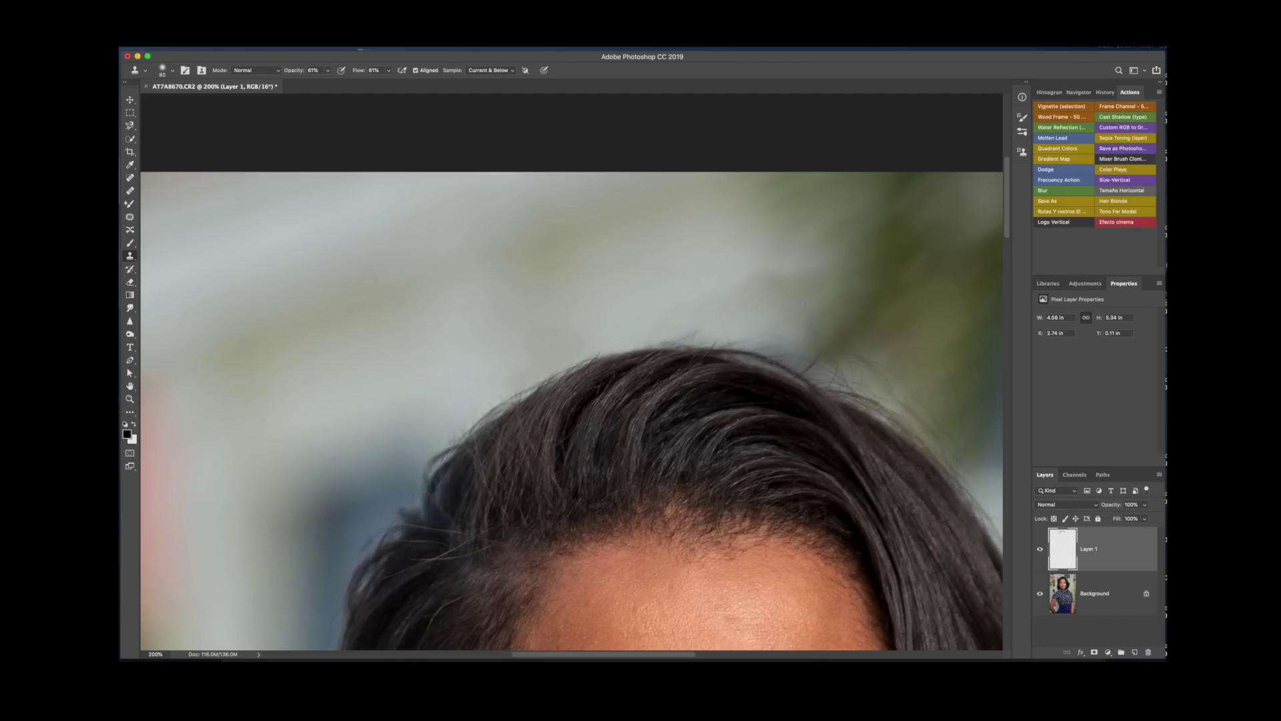
drag(824, 340, 778, 332)
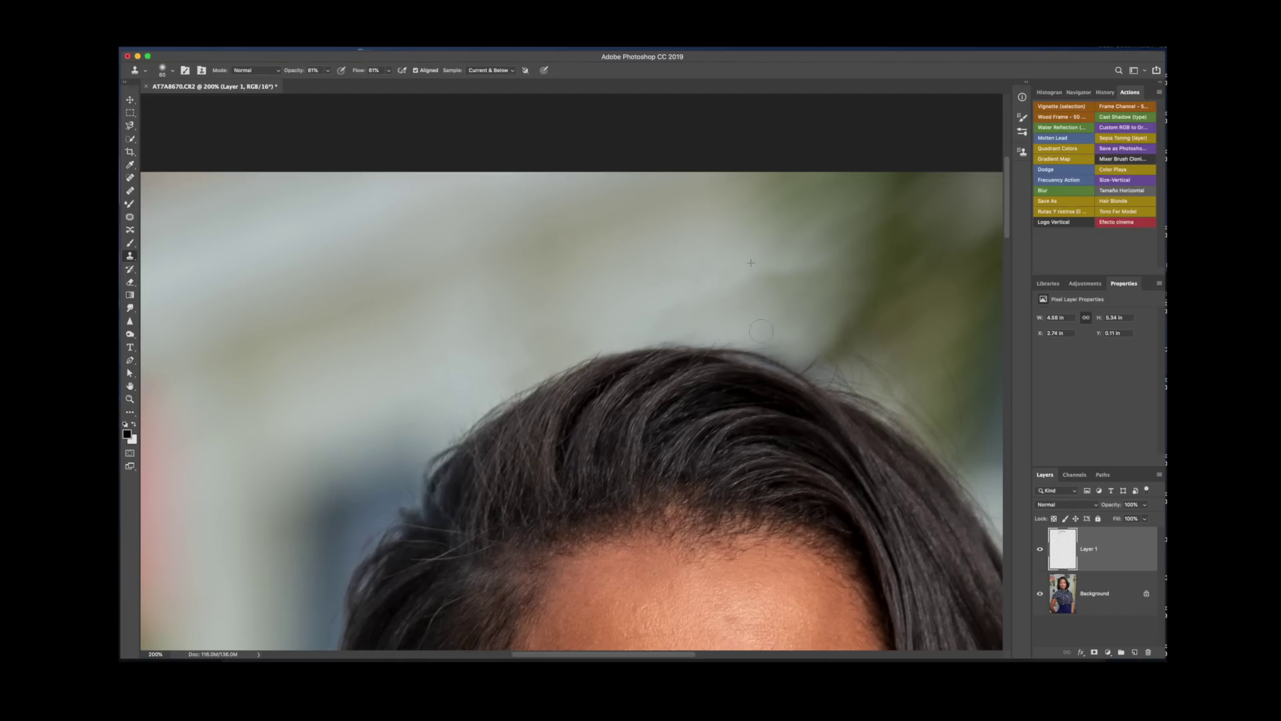
Clone away the strands along the hairline and at the hair's right edge.
key(bracketleft)
key(bracketleft)
key(bracketleft)
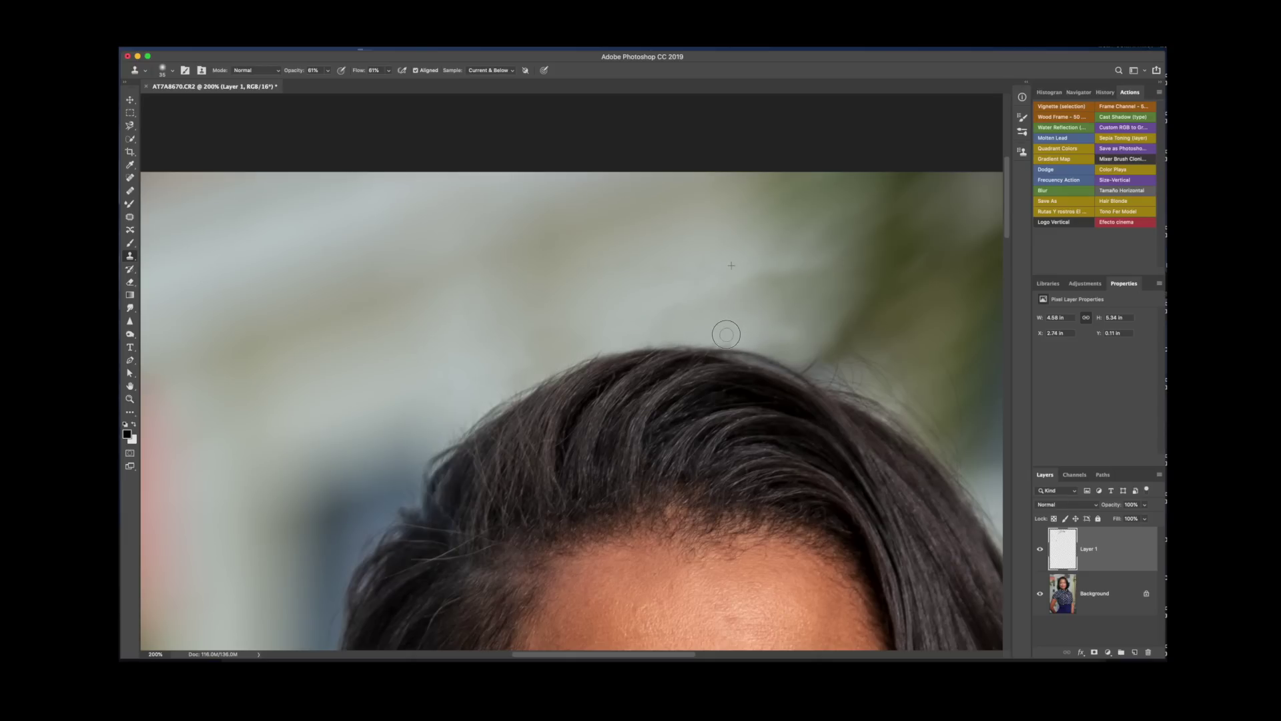
mouse_move(675, 332)
mouse_down()
mouse_move(711, 339)
mouse_move(611, 330)
mouse_up()
drag(808, 365, 821, 357)
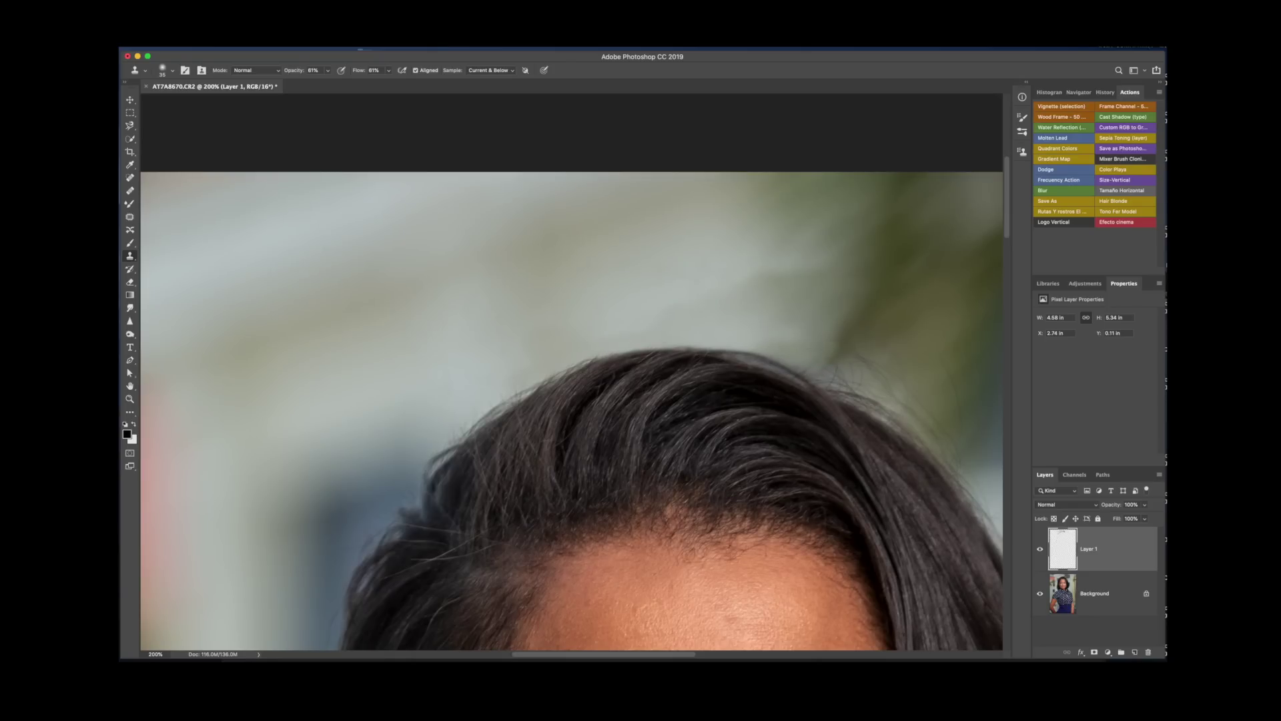
key(bracketright)
key(bracketright)
key(bracketright)
drag(857, 363, 870, 377)
key(bracketleft)
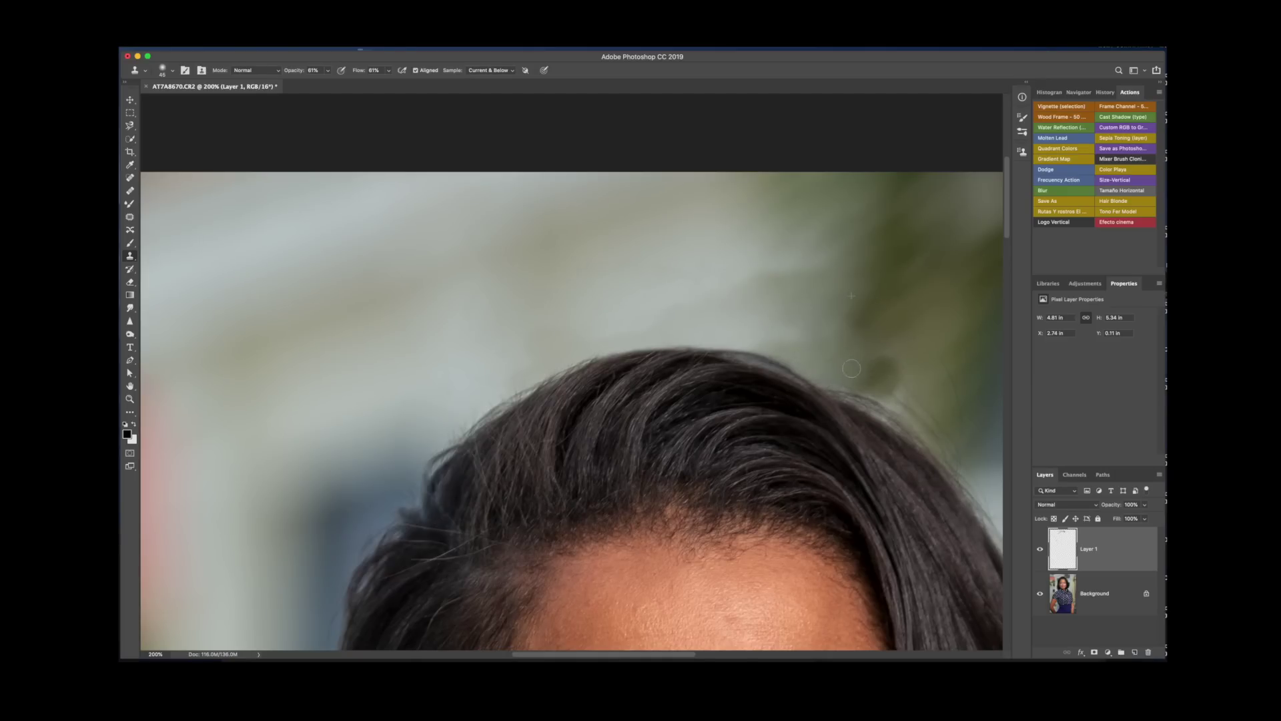
key(bracketright)
drag(887, 378, 920, 410)
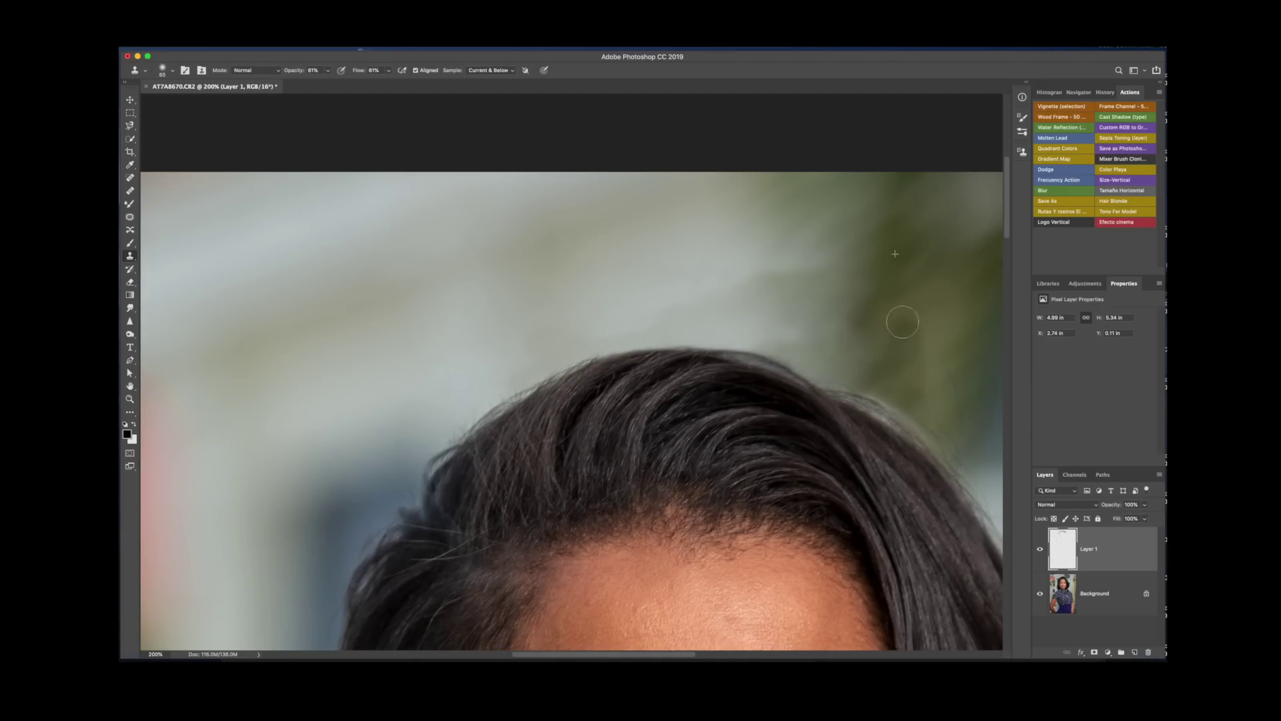
key(bracketleft)
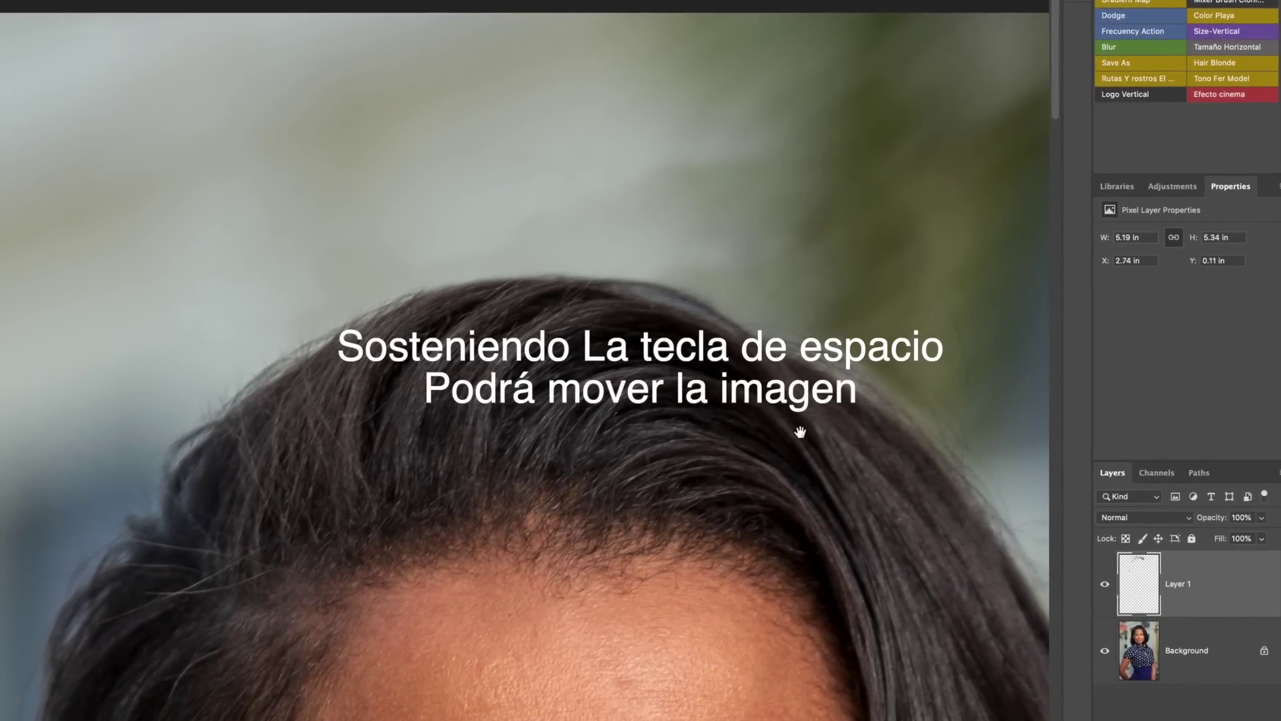
mouse_move(800, 432)
mouse_down()
mouse_move(595, 452)
mouse_move(510, 483)
mouse_move(540, 489)
mouse_move(576, 467)
mouse_up()
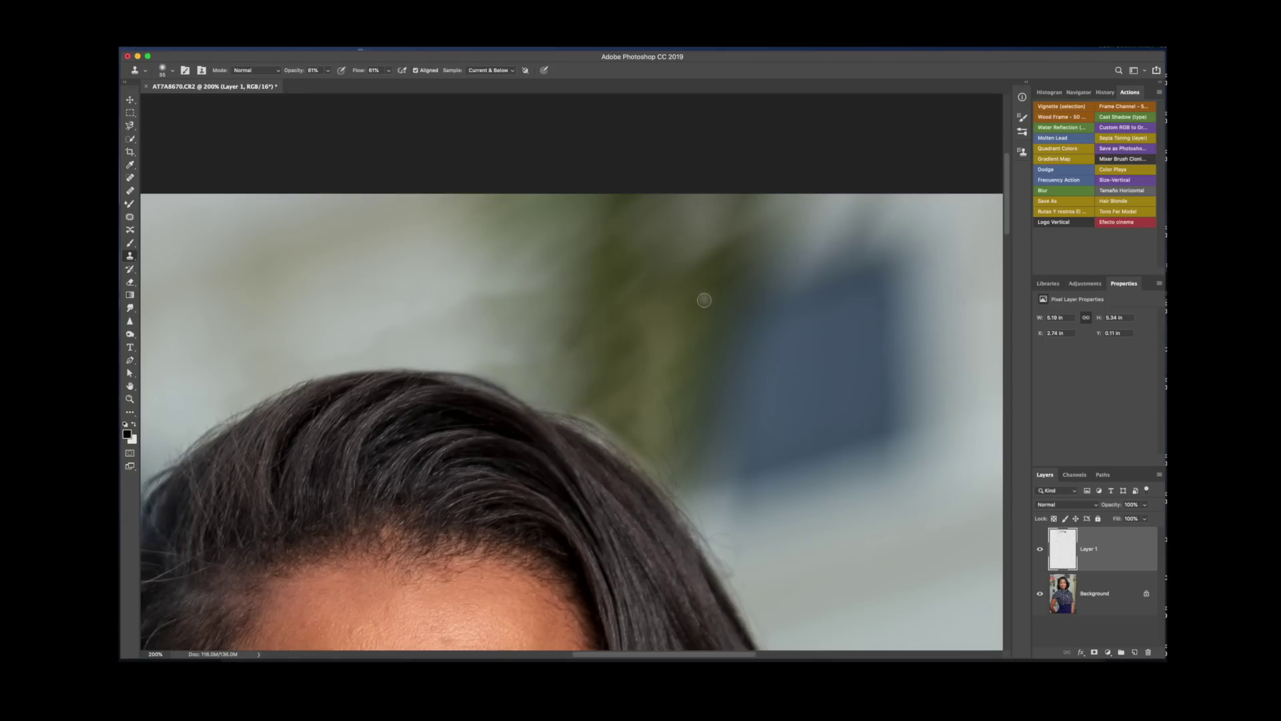
Clone the last wisp right of the crown from nearby background, then return to the Spot Healing Brush.
key(bracketleft)
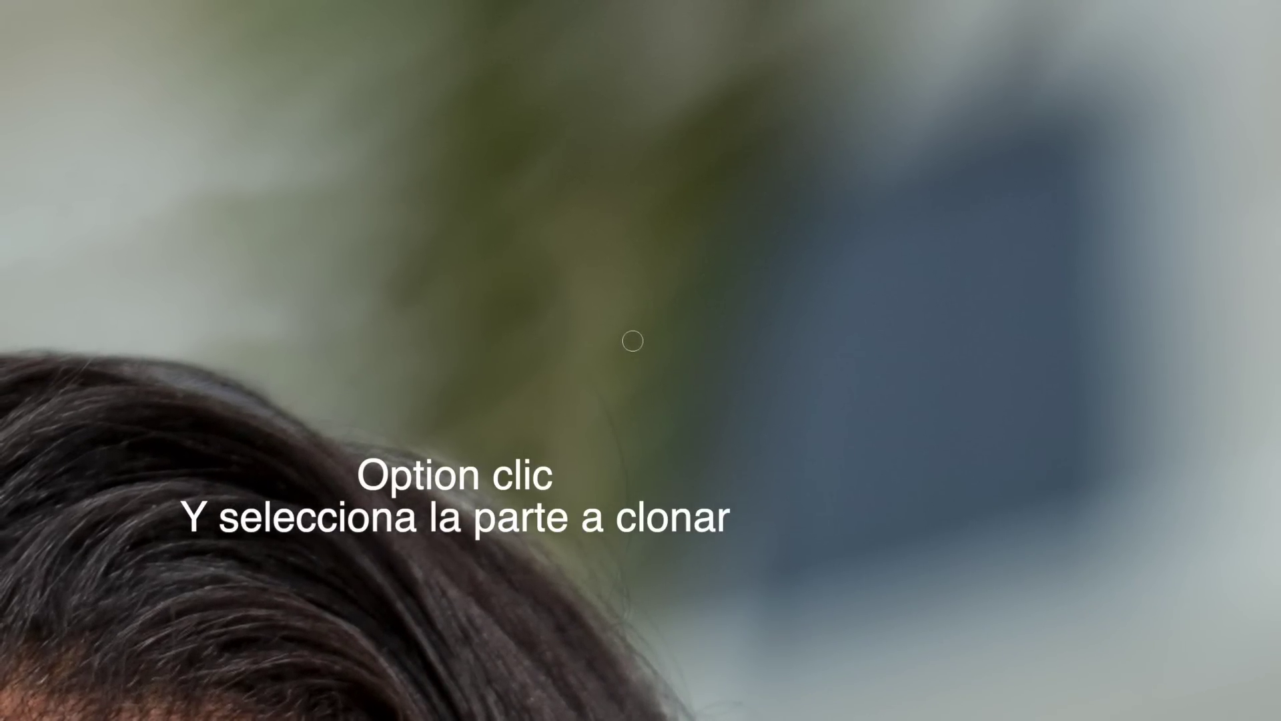
alt+click(634, 333)
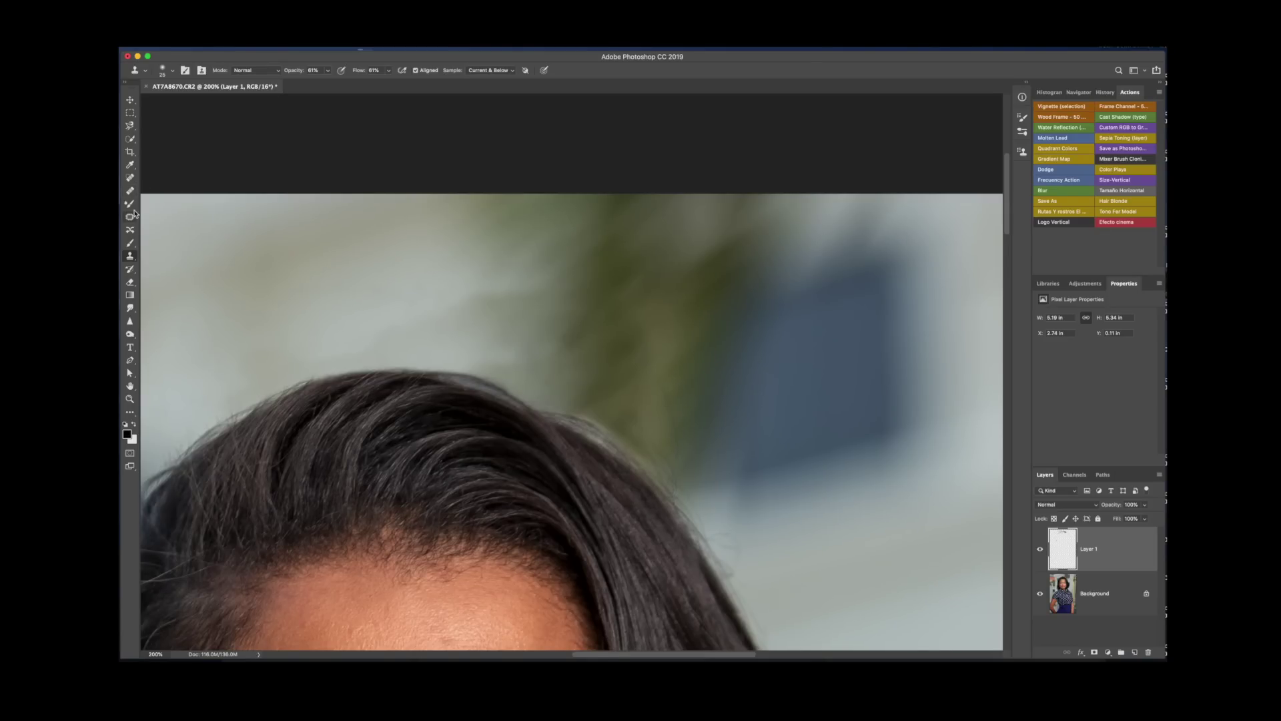
click(130, 178)
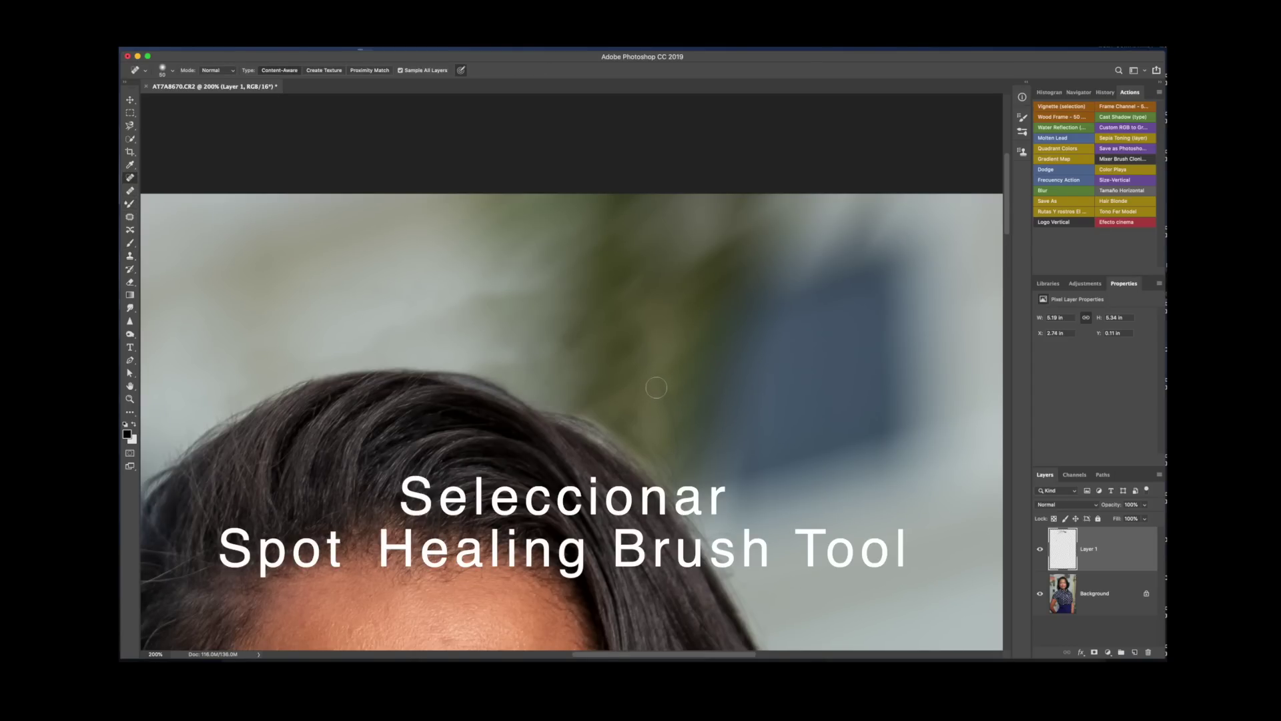
Spot-heal the small stray hairs sticking out above the head, resizing the brush between strokes.
drag(658, 383, 674, 475)
key(bracketleft)
key(bracketleft)
key(bracketleft)
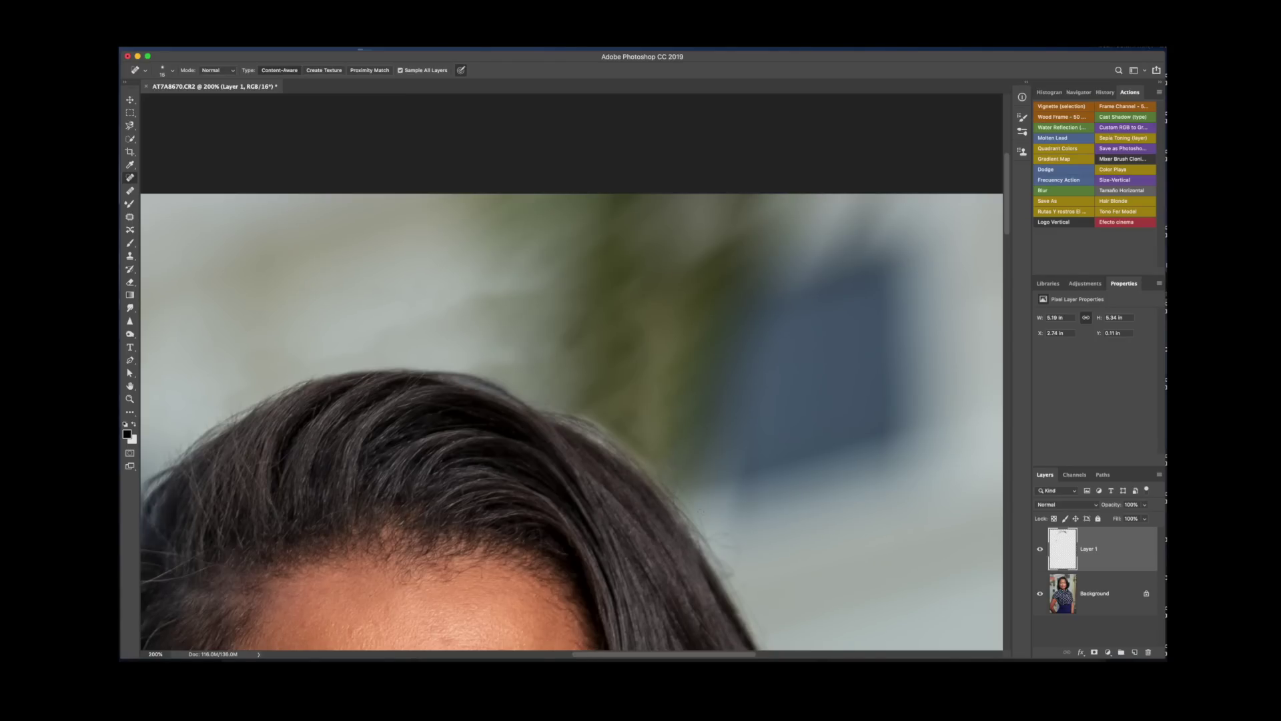
drag(733, 570, 742, 596)
mouse_move(509, 410)
mouse_down()
mouse_move(684, 361)
mouse_move(671, 405)
mouse_up()
key(bracketright)
key(bracketright)
key(bracketright)
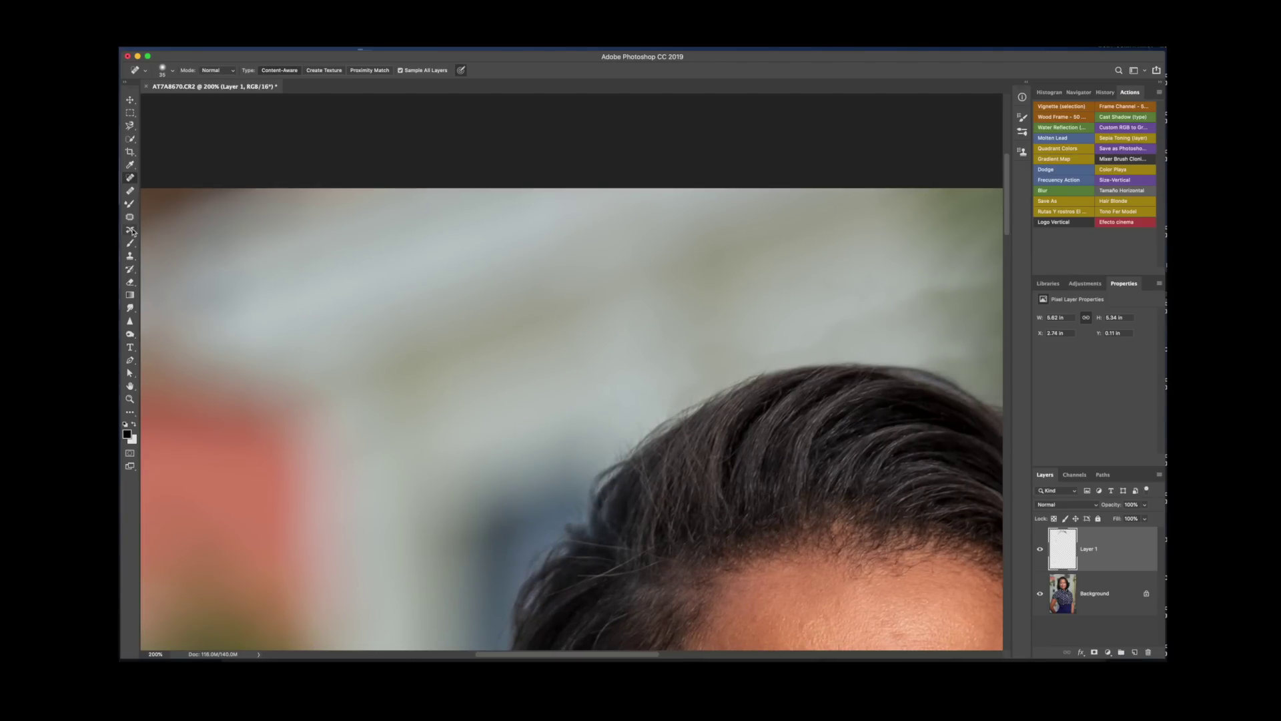
key(s)
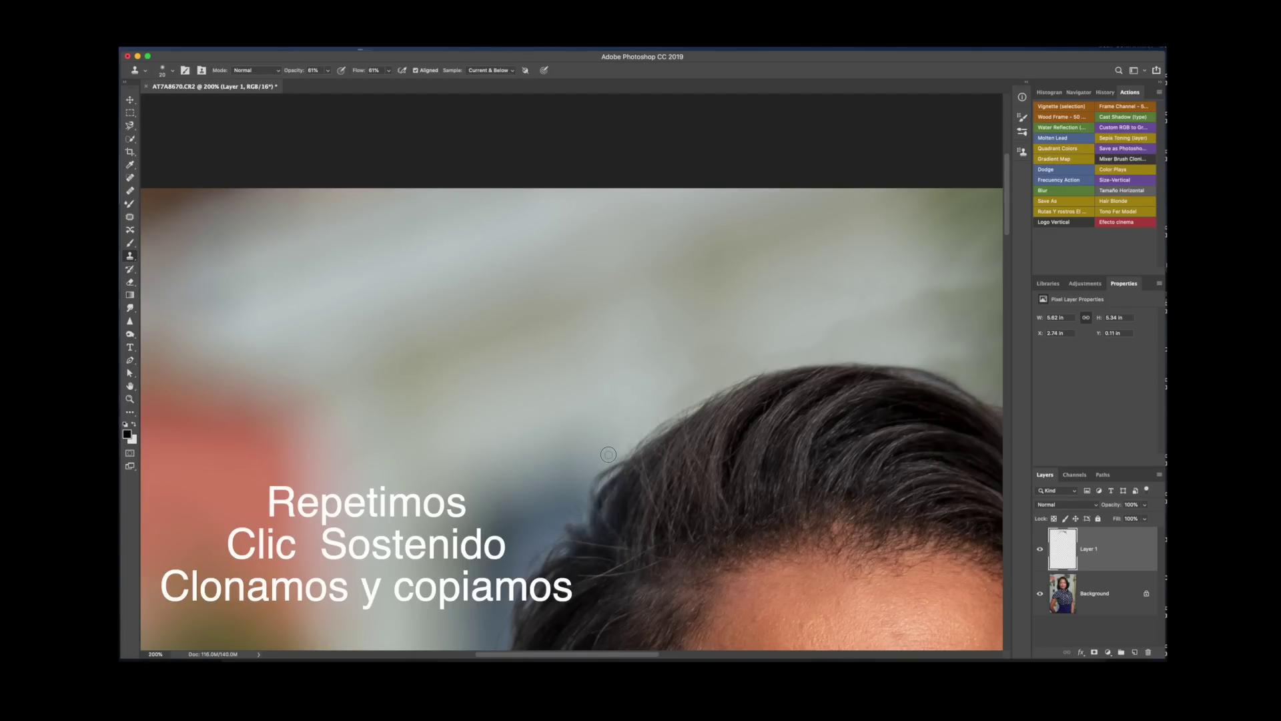
Clone clean background from beside the hairline over the flyaways at the hair edge.
key(bracketright)
key(bracketright)
key(bracketright)
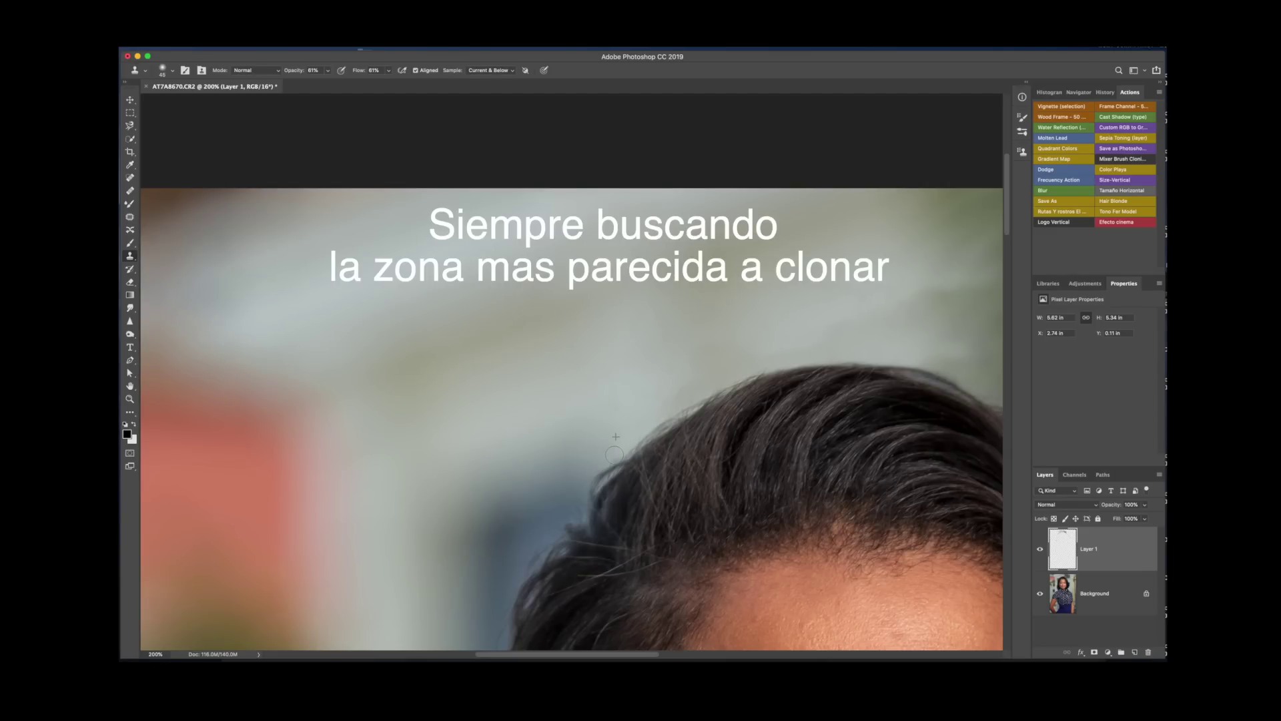
click(612, 460)
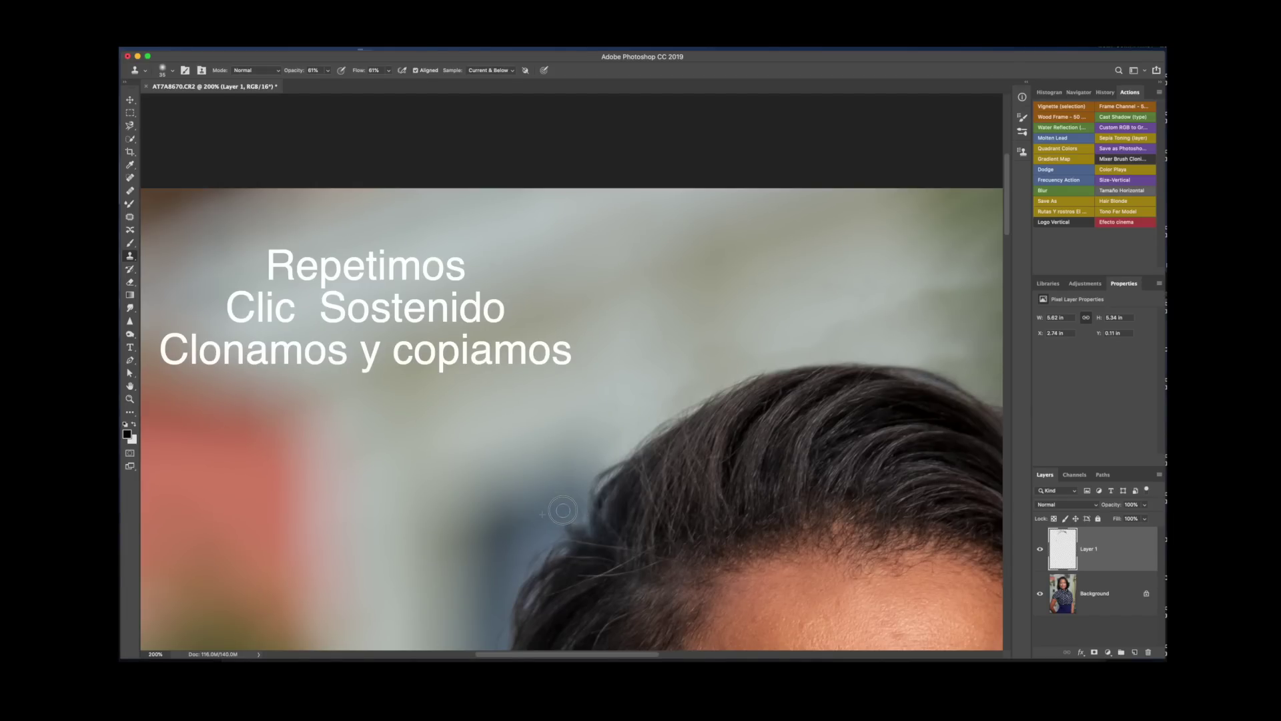
drag(578, 507, 581, 496)
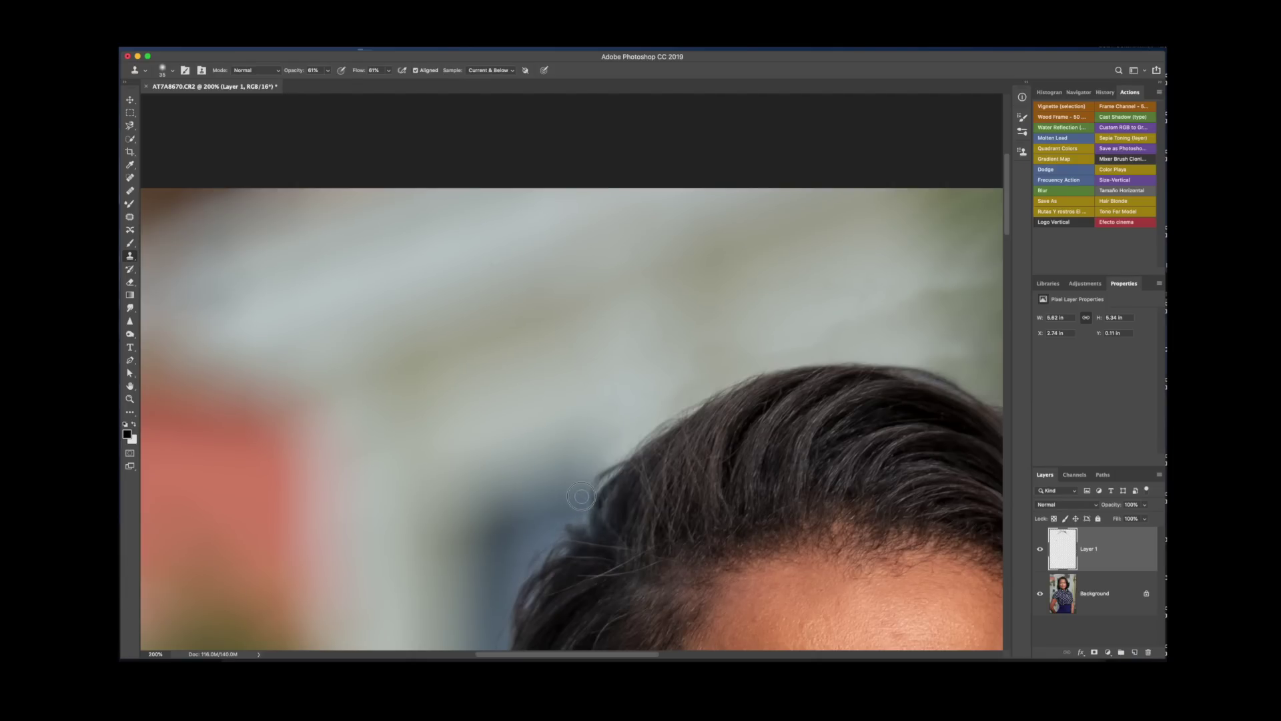
scroll(597, 477, up, 2)
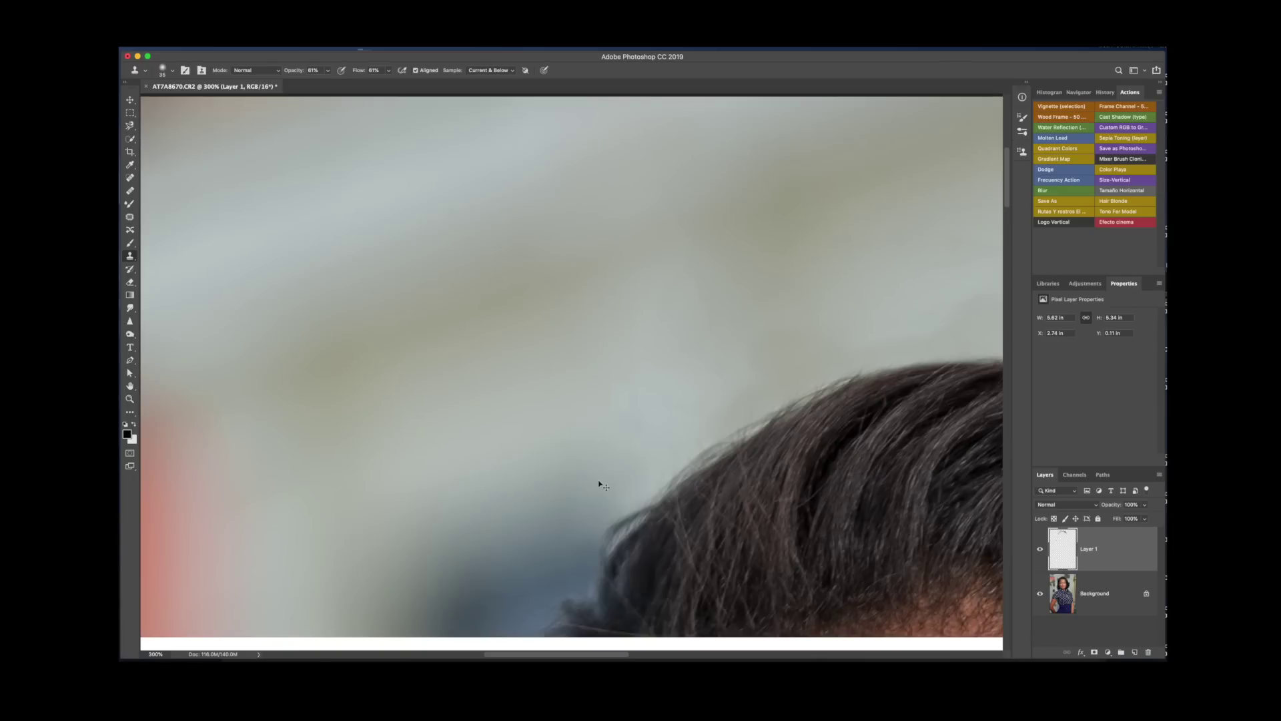
drag(540, 492, 522, 291)
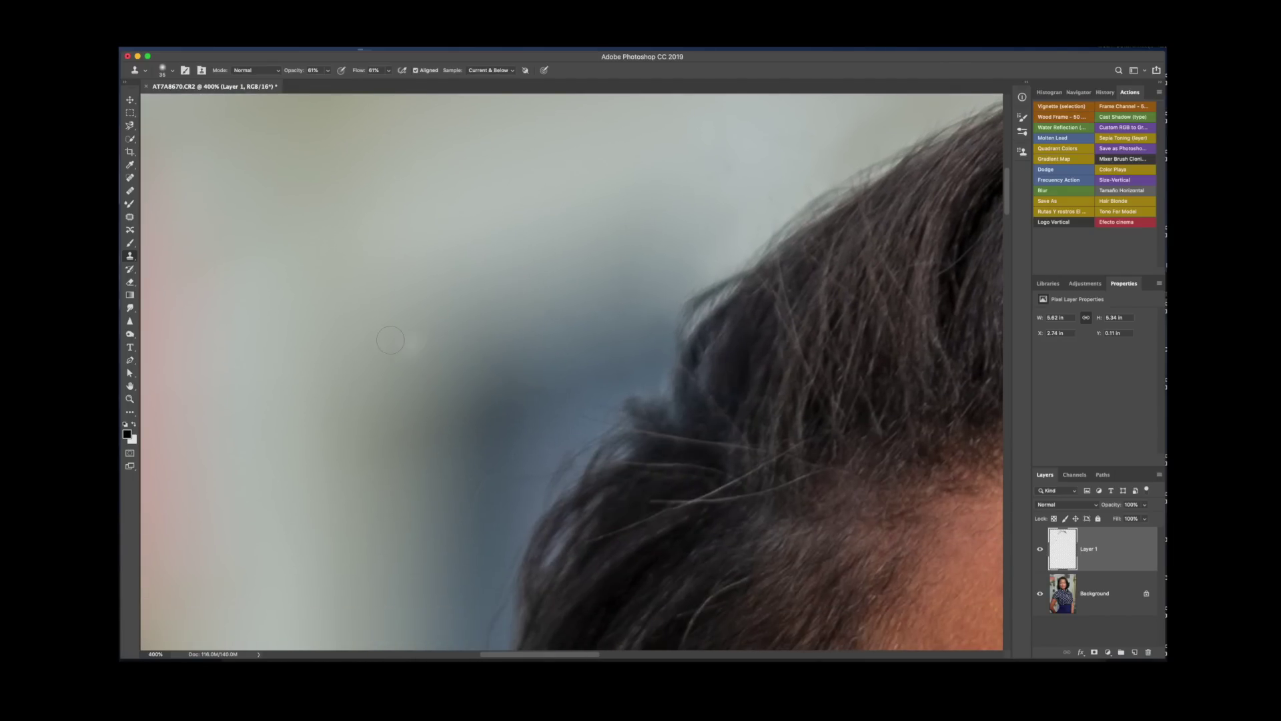
Heal stray hairs along the hair edge with a half-size Healing Brush sampled from clean background.
click(130, 191)
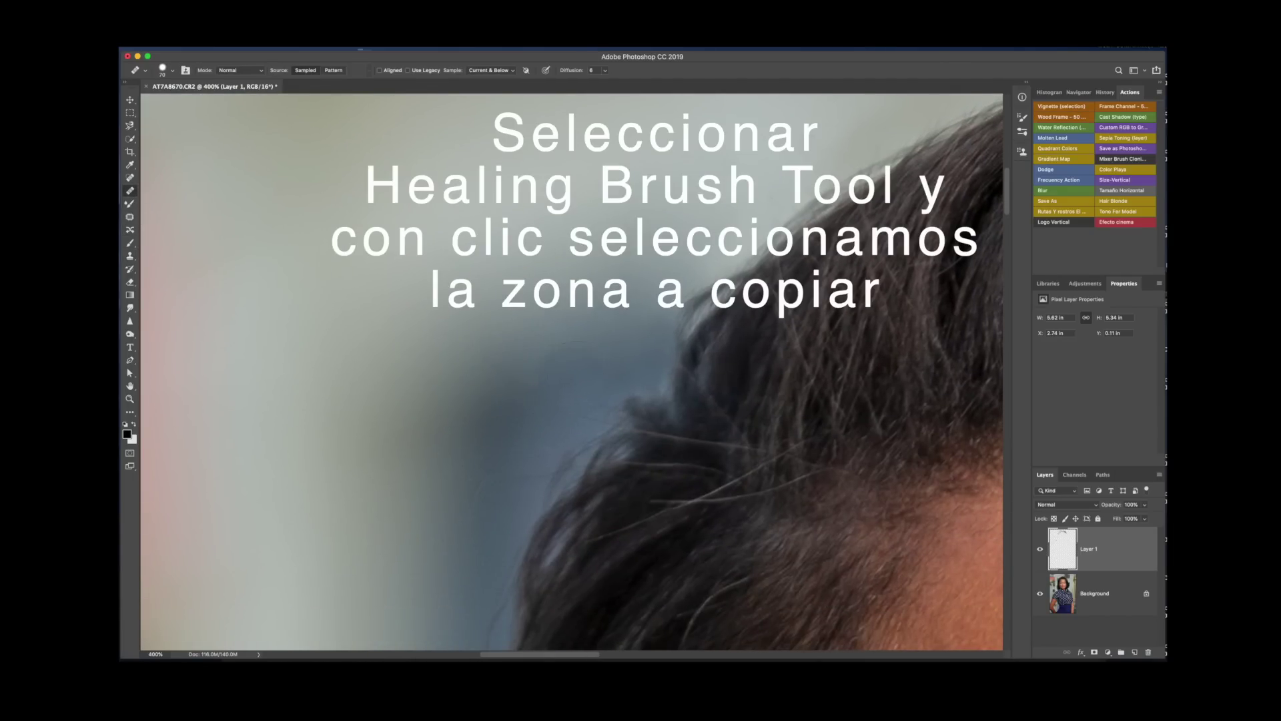
key(bracketleft)
key(bracketleft)
key(bracketleft)
alt+click(505, 415)
mouse_move(555, 394)
mouse_down()
mouse_move(599, 411)
mouse_move(669, 320)
mouse_up()
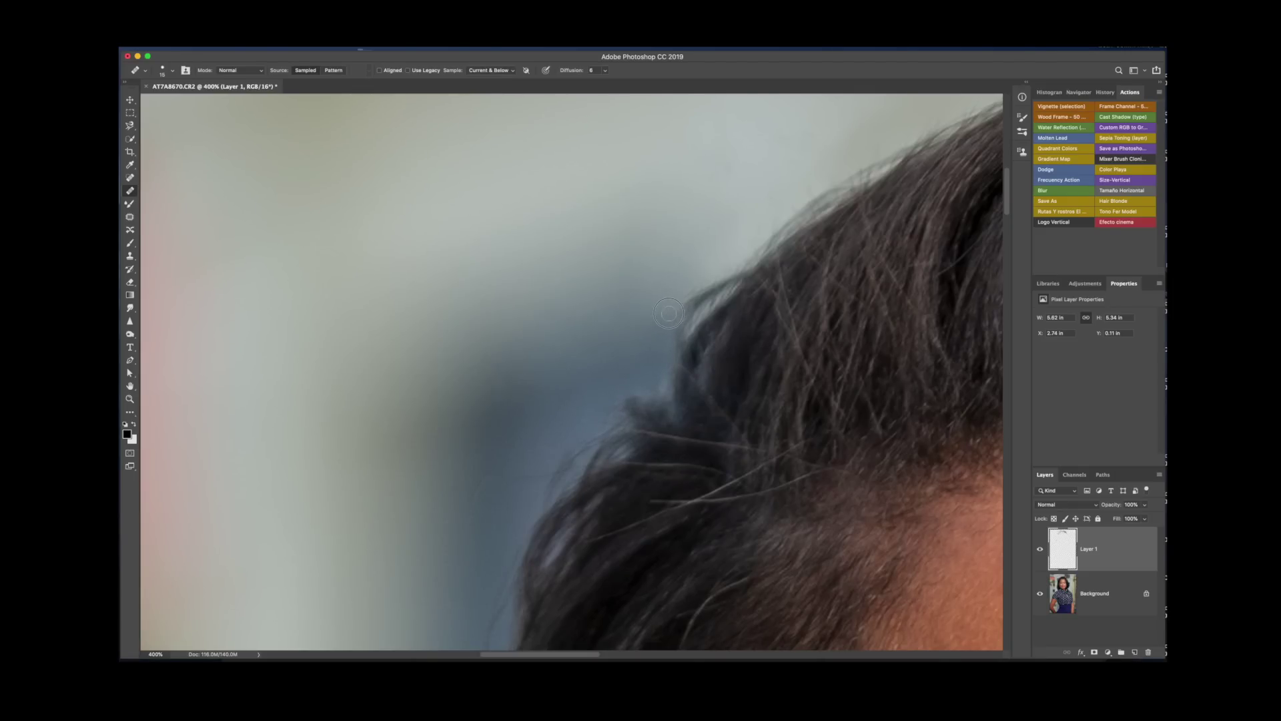
drag(640, 355, 609, 367)
mouse_move(496, 479)
mouse_down()
mouse_move(573, 451)
mouse_move(544, 497)
mouse_up()
mouse_move(590, 407)
mouse_down()
mouse_move(615, 408)
mouse_move(621, 390)
mouse_up()
Heal the stray hairs lower down the hair edge and along the long strand near the ear.
drag(465, 458, 501, 314)
drag(549, 398, 524, 545)
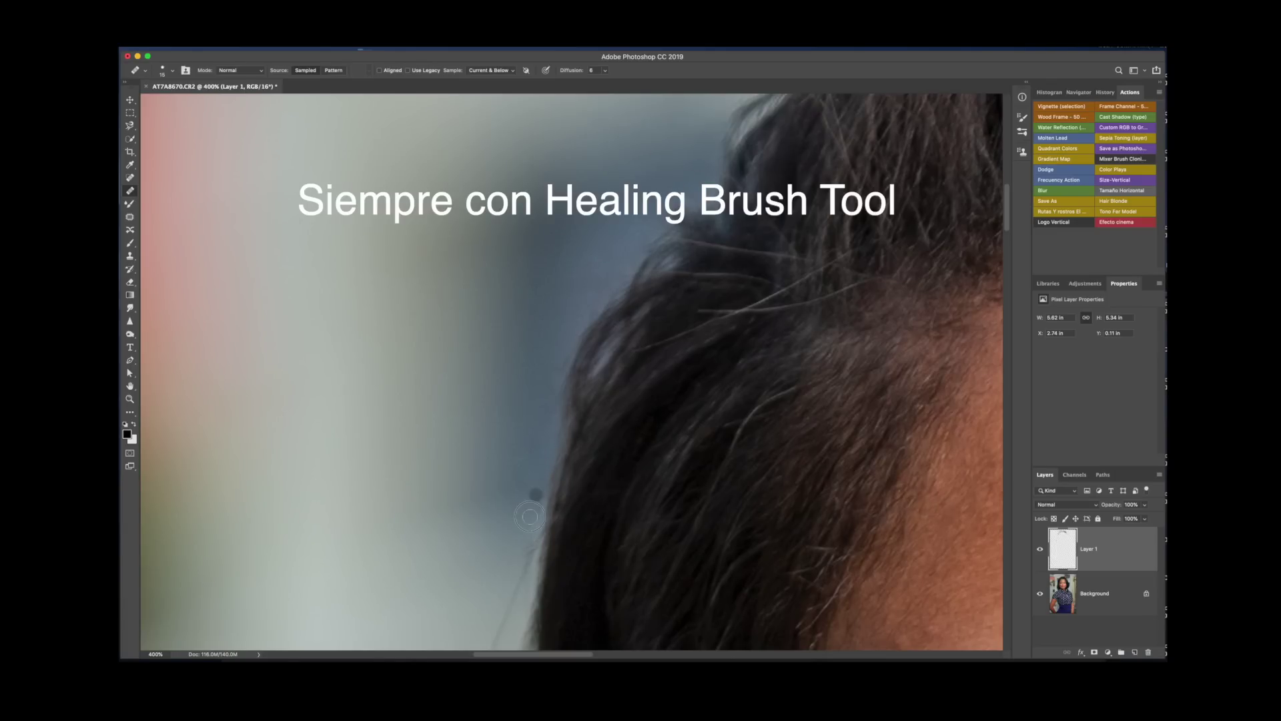
drag(449, 544, 511, 270)
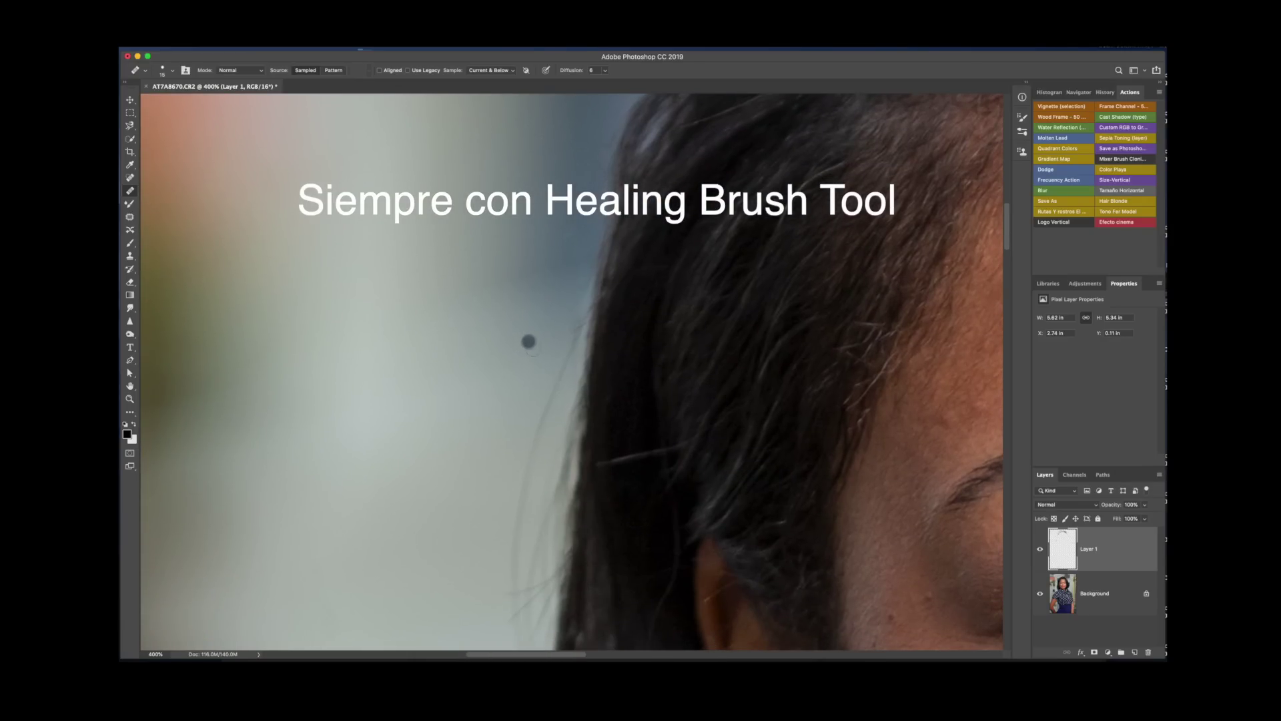
click(575, 337)
click(576, 323)
click(552, 395)
click(544, 408)
click(534, 434)
click(525, 480)
click(517, 521)
click(514, 535)
Go back over the long stray strand with more healing dabs to clear the remaining pieces.
click(523, 526)
click(527, 507)
click(527, 487)
click(545, 443)
click(549, 412)
click(541, 488)
click(550, 465)
click(537, 553)
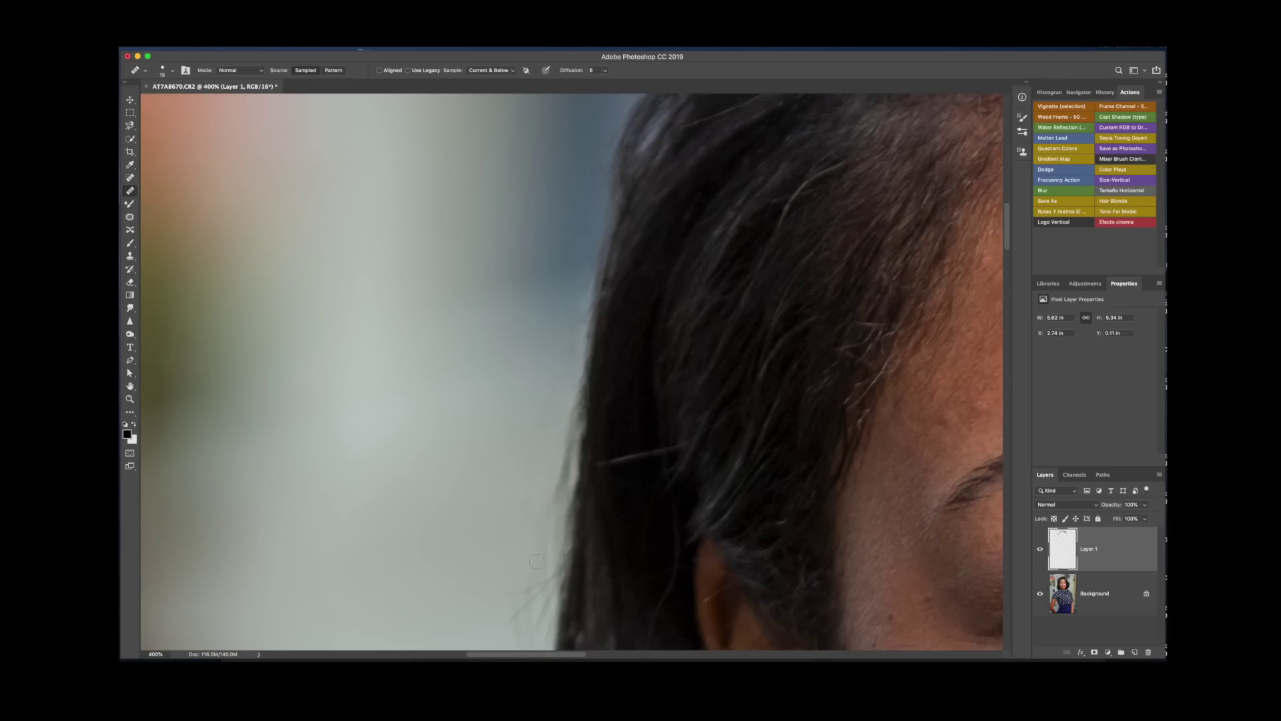
click(533, 580)
Resample clean background and heal the leftover stray hairs beside the temple.
scroll(503, 430, down, 5)
click(507, 484)
click(541, 383)
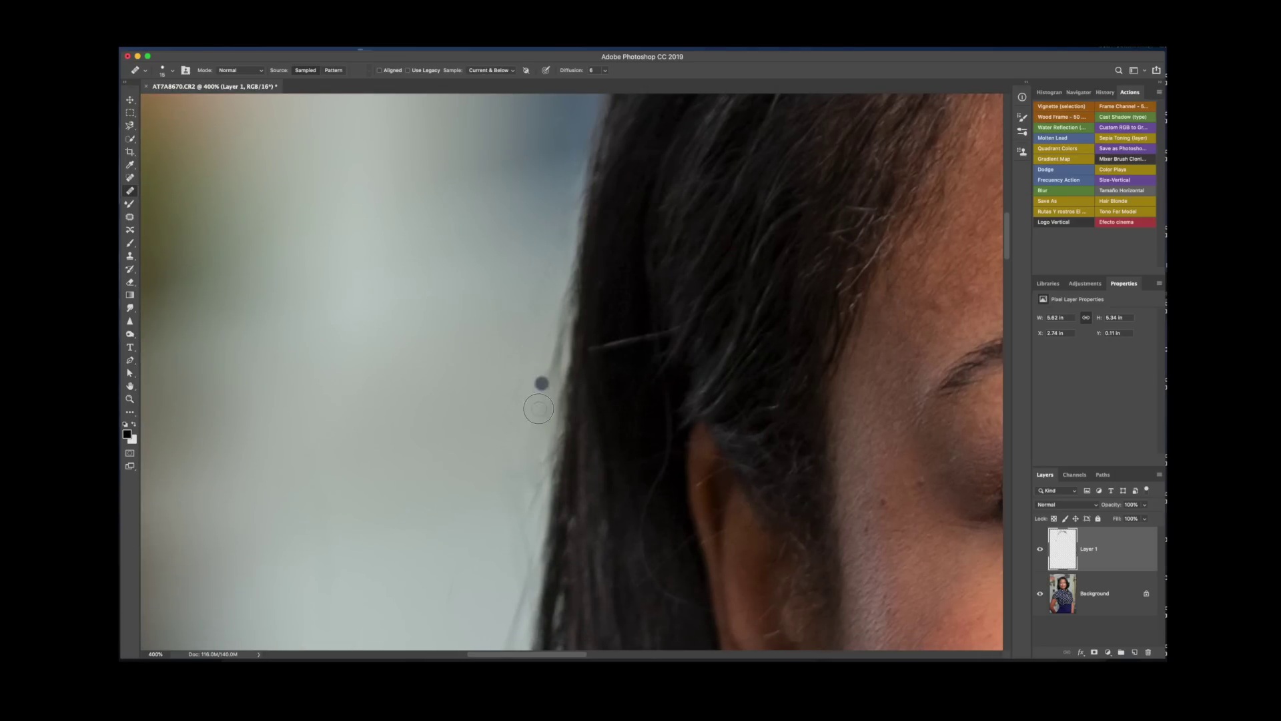
alt+click(428, 462)
click(537, 482)
click(545, 454)
click(553, 354)
scroll(485, 396, down, 5)
click(130, 255)
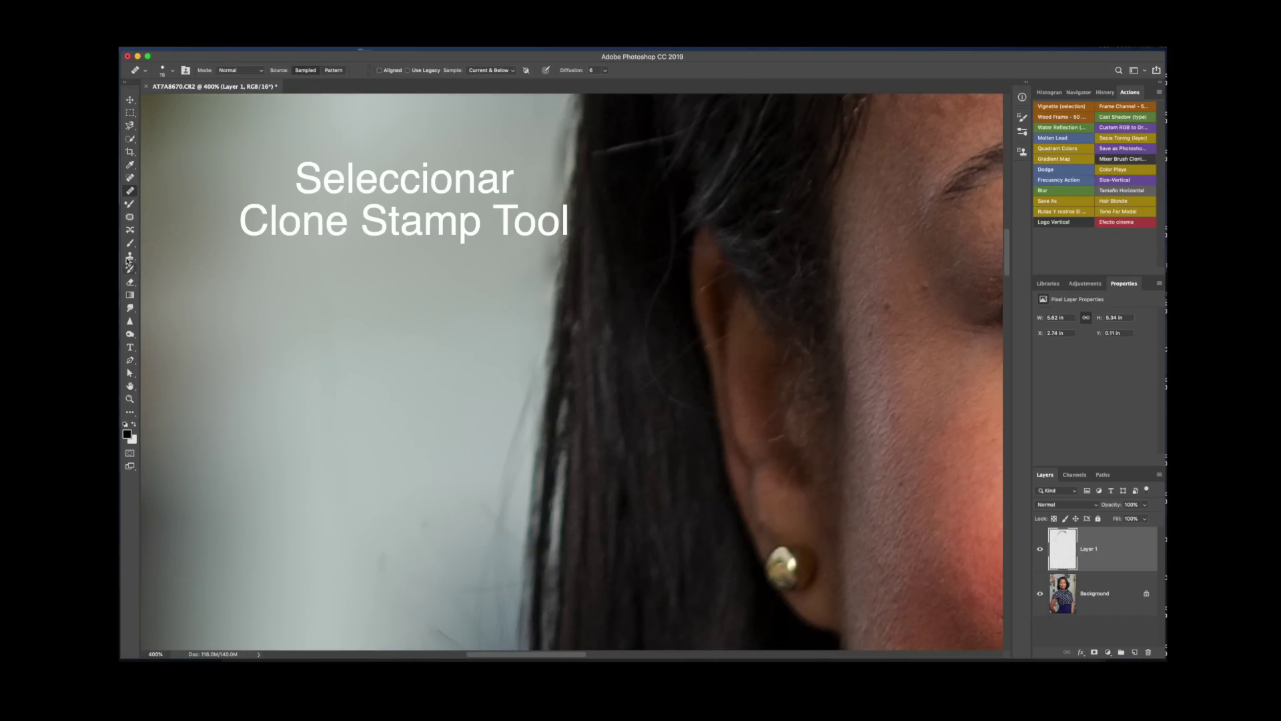
Clone clean background over the stray hairs near the temple.
scroll(446, 361, up, 1)
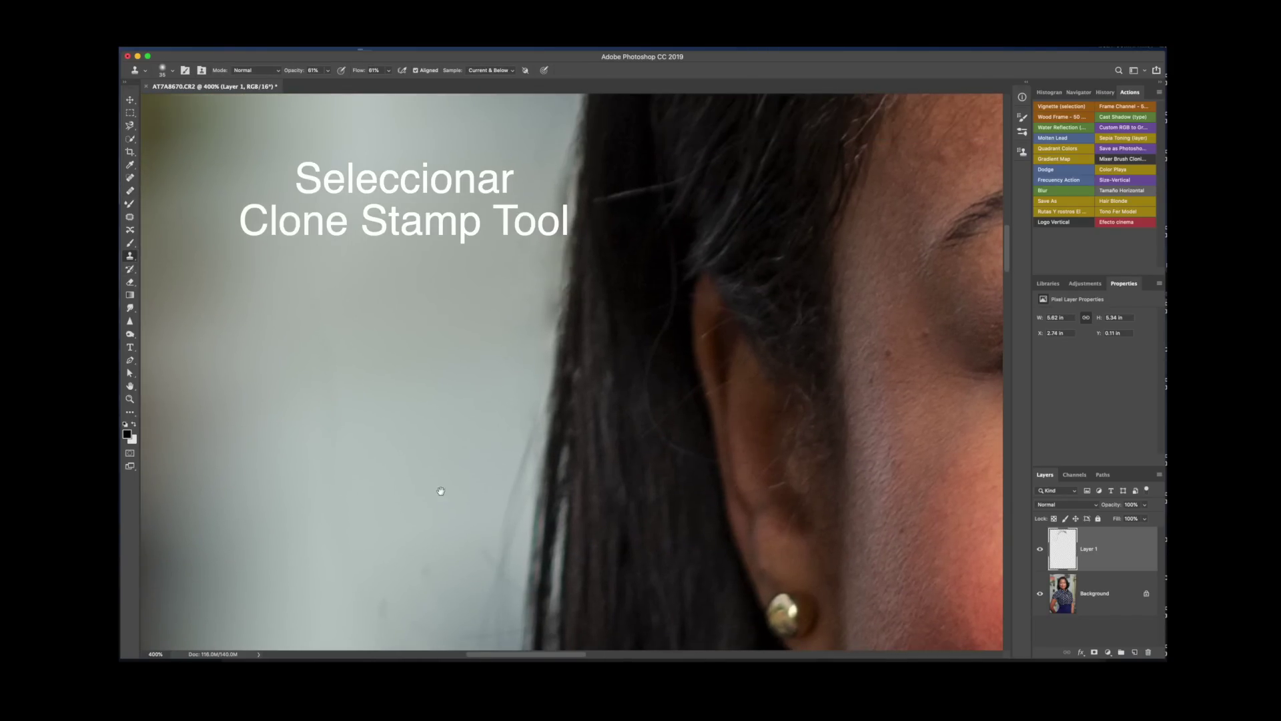
scroll(528, 315, up, 2)
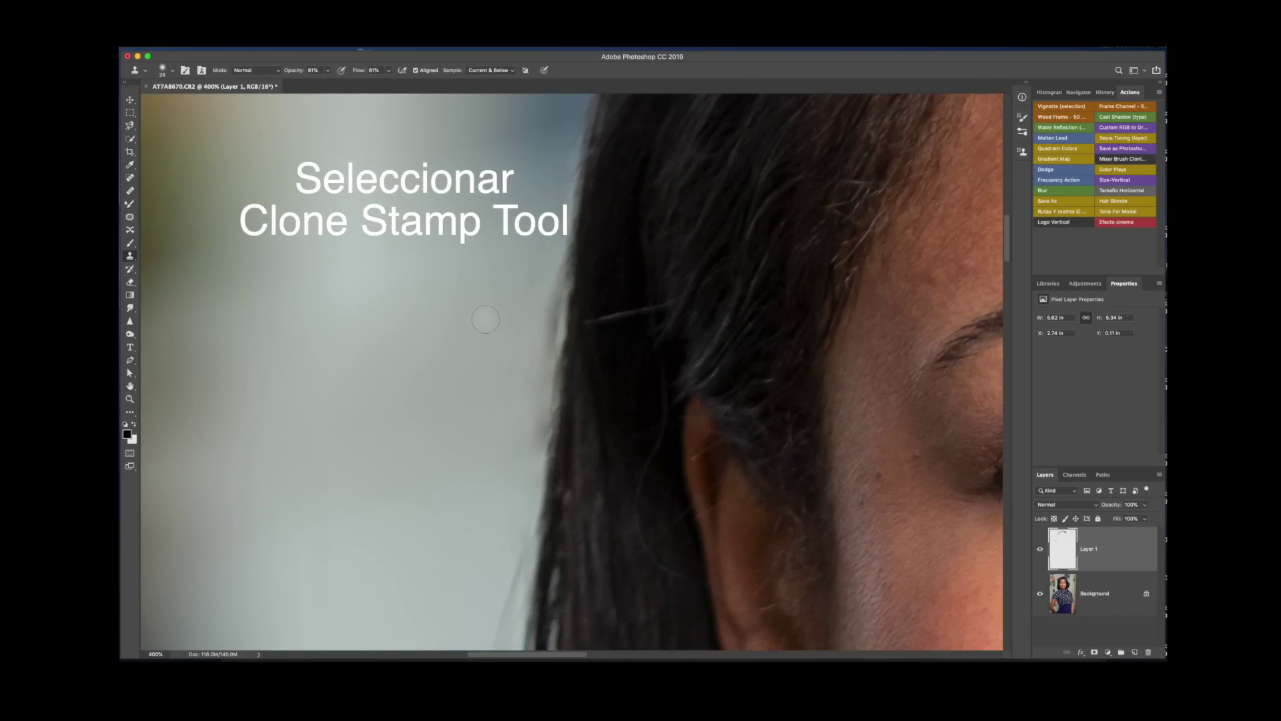
alt+click(499, 326)
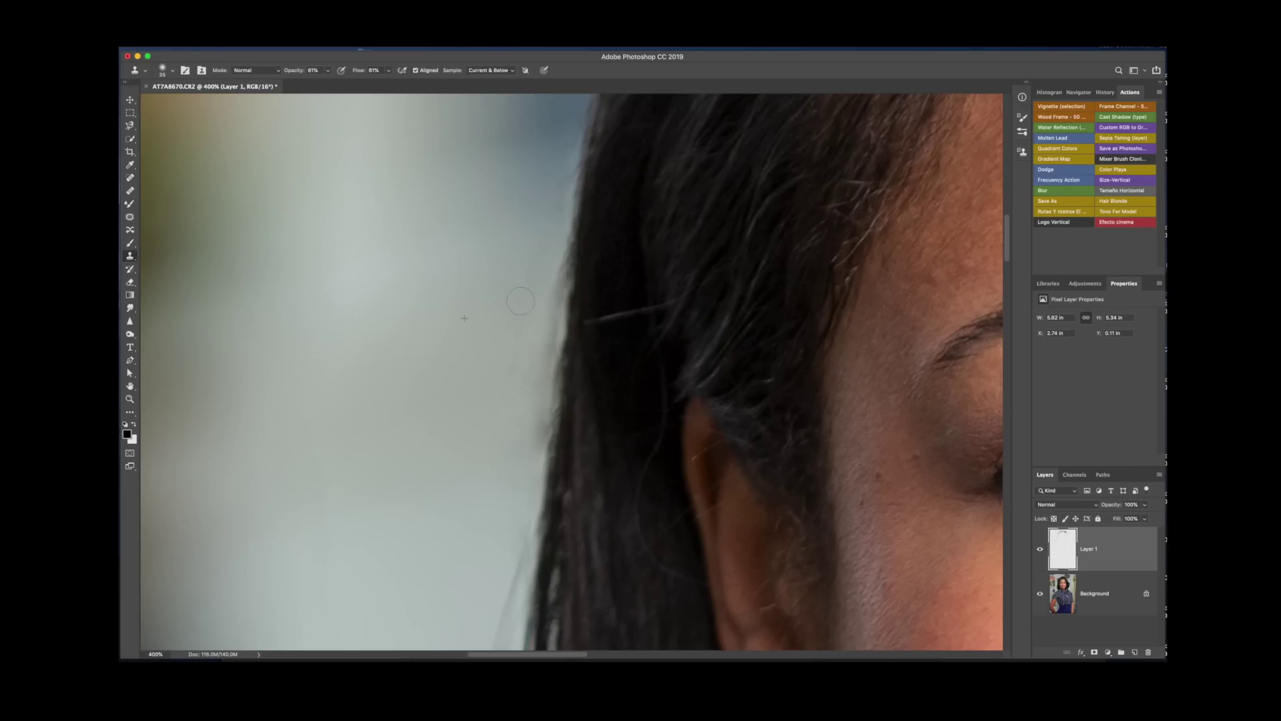
mouse_move(538, 361)
mouse_down()
mouse_move(544, 434)
mouse_move(551, 295)
mouse_up()
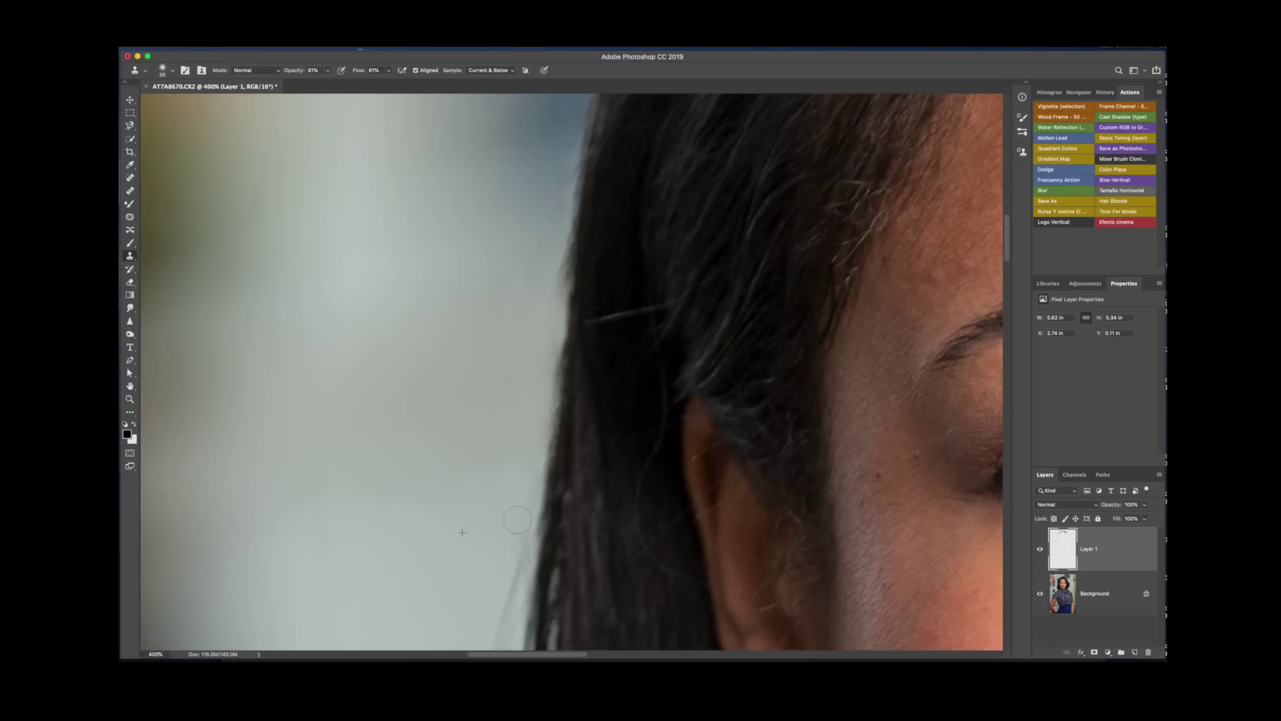
scroll(512, 529, down, 2)
scroll(527, 426, down, 1)
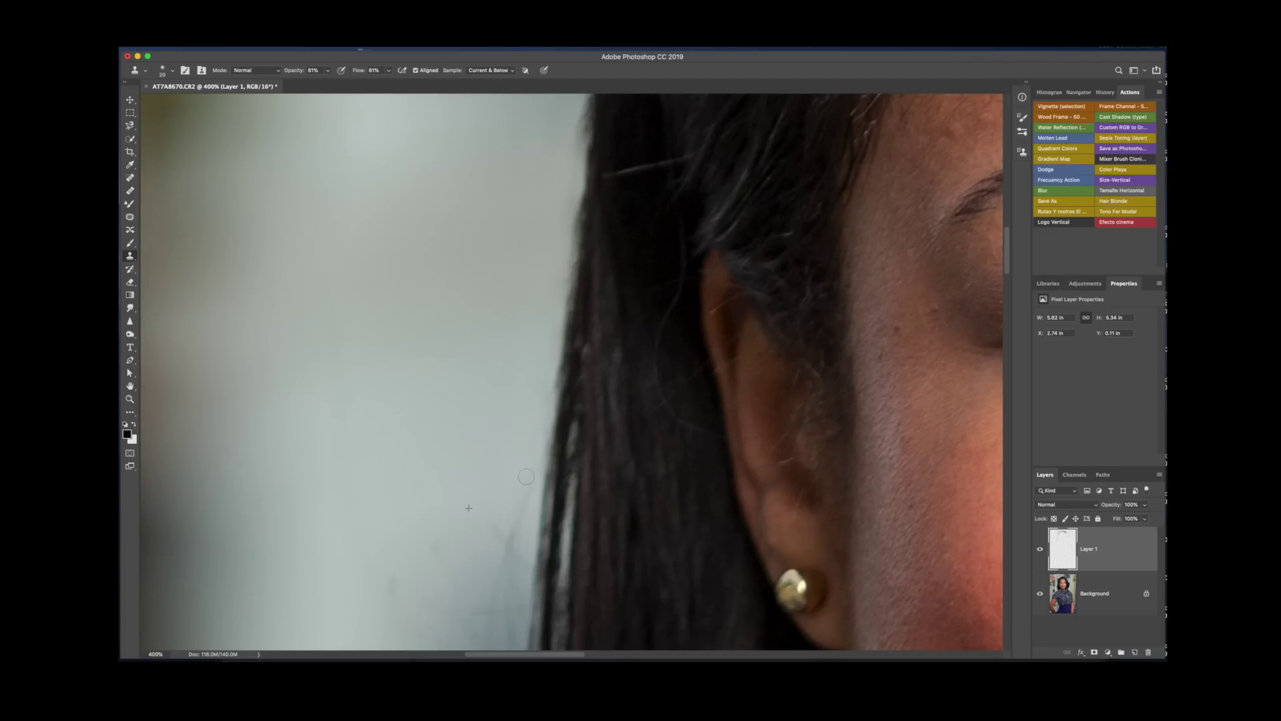
scroll(496, 426, down, 2)
Heal the stray hairs beside the ear with the Healing Brush sampled from nearby background.
click(130, 191)
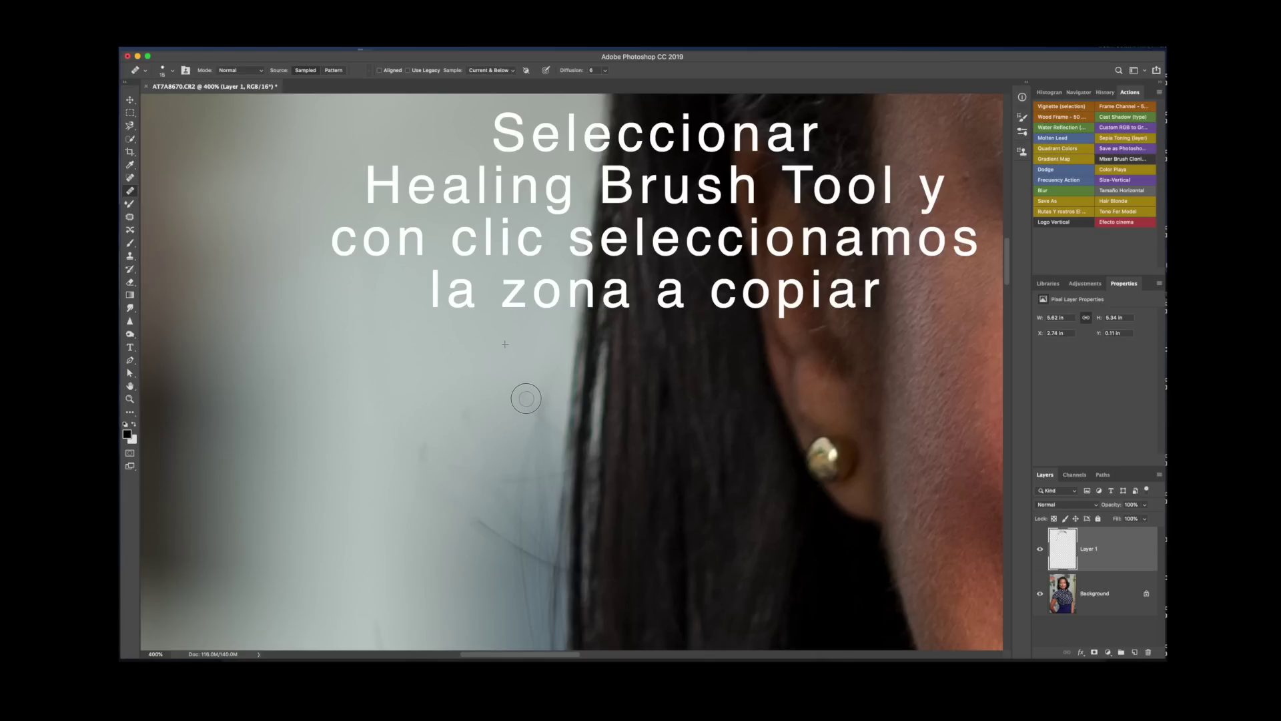
key(bracketright)
key(bracketright)
alt+click(460, 400)
key(bracketleft)
key(bracketleft)
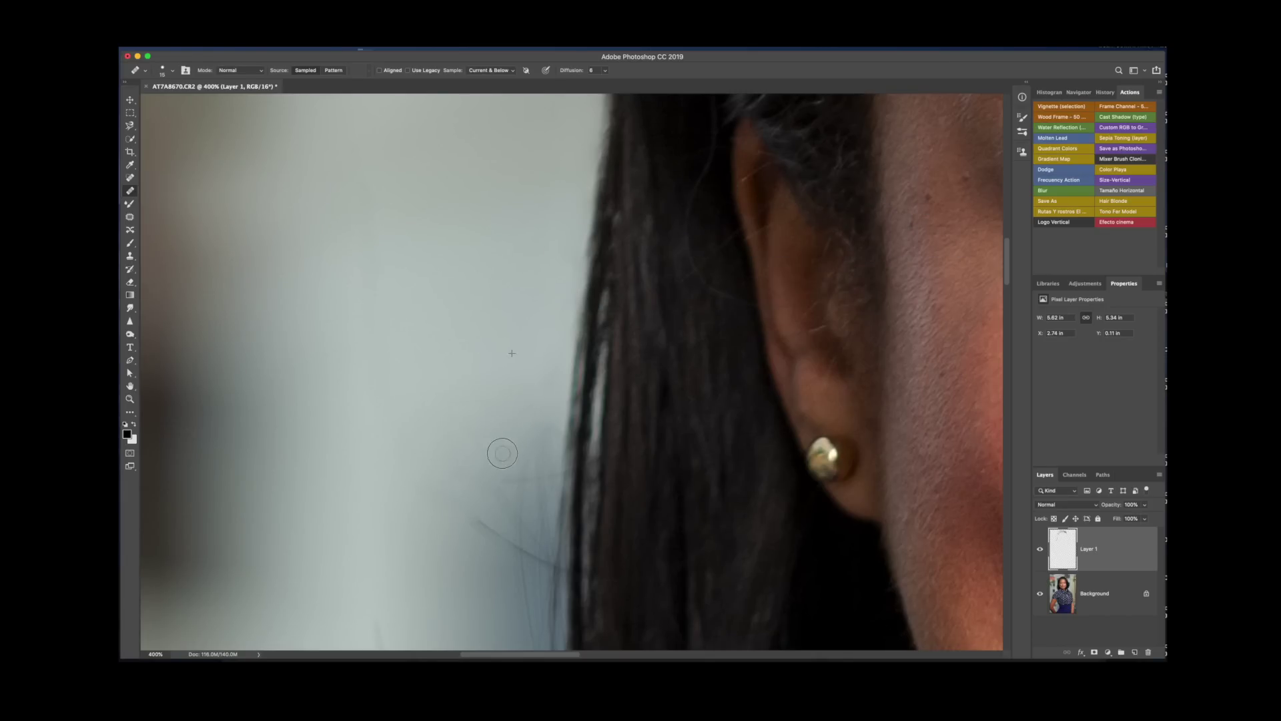
key(bracketright)
scroll(500, 460, down, 5)
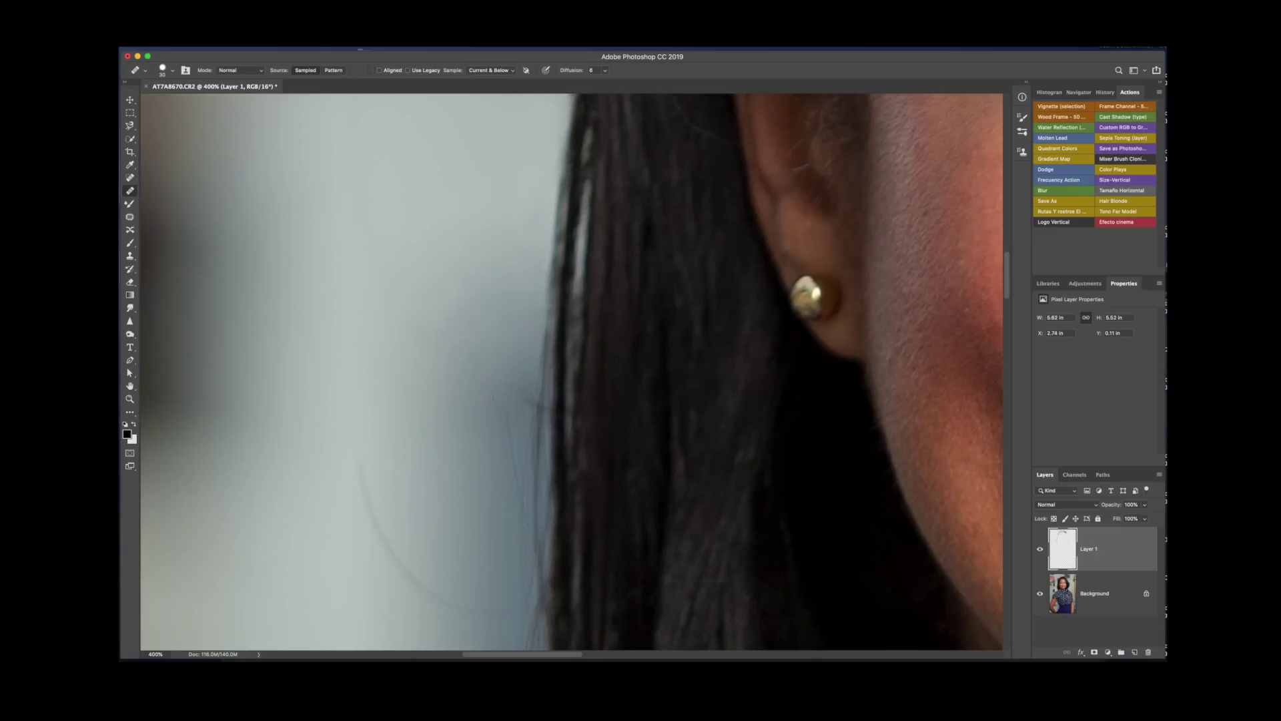
key(bracketright)
drag(433, 608, 413, 569)
key(bracketleft)
key(bracketleft)
key(bracketleft)
click(130, 255)
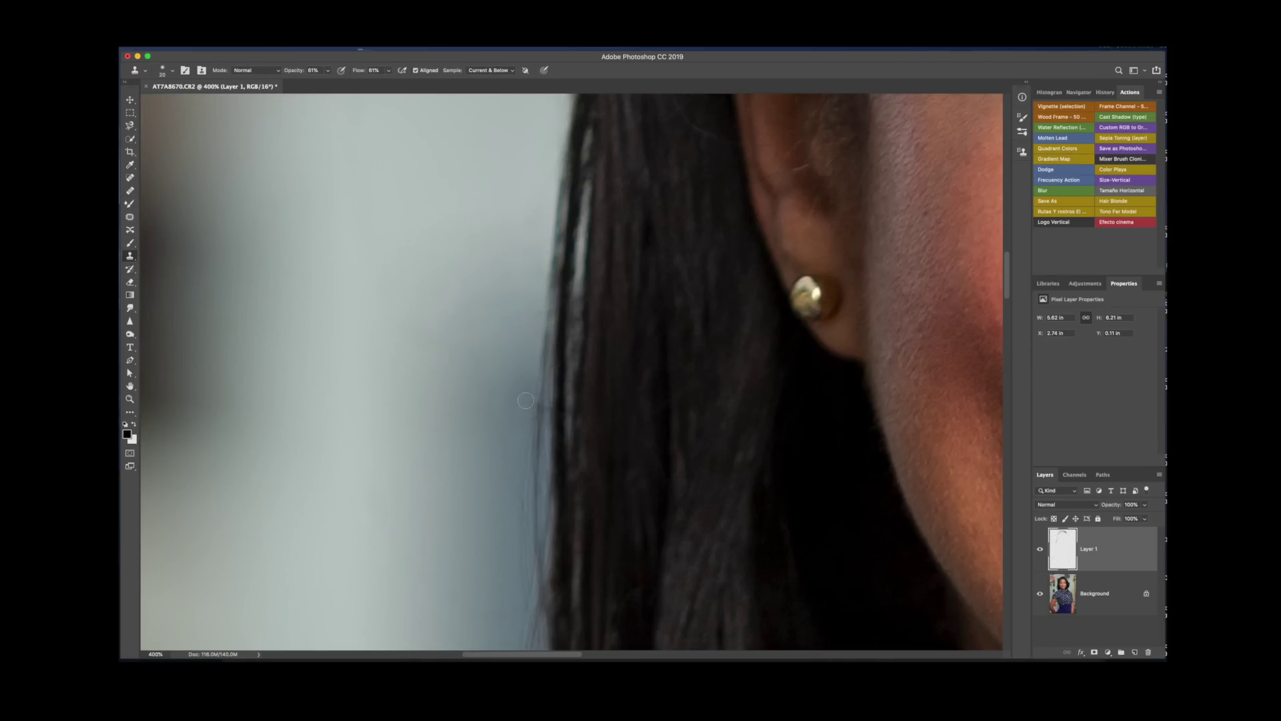
key(ctrl+minus)
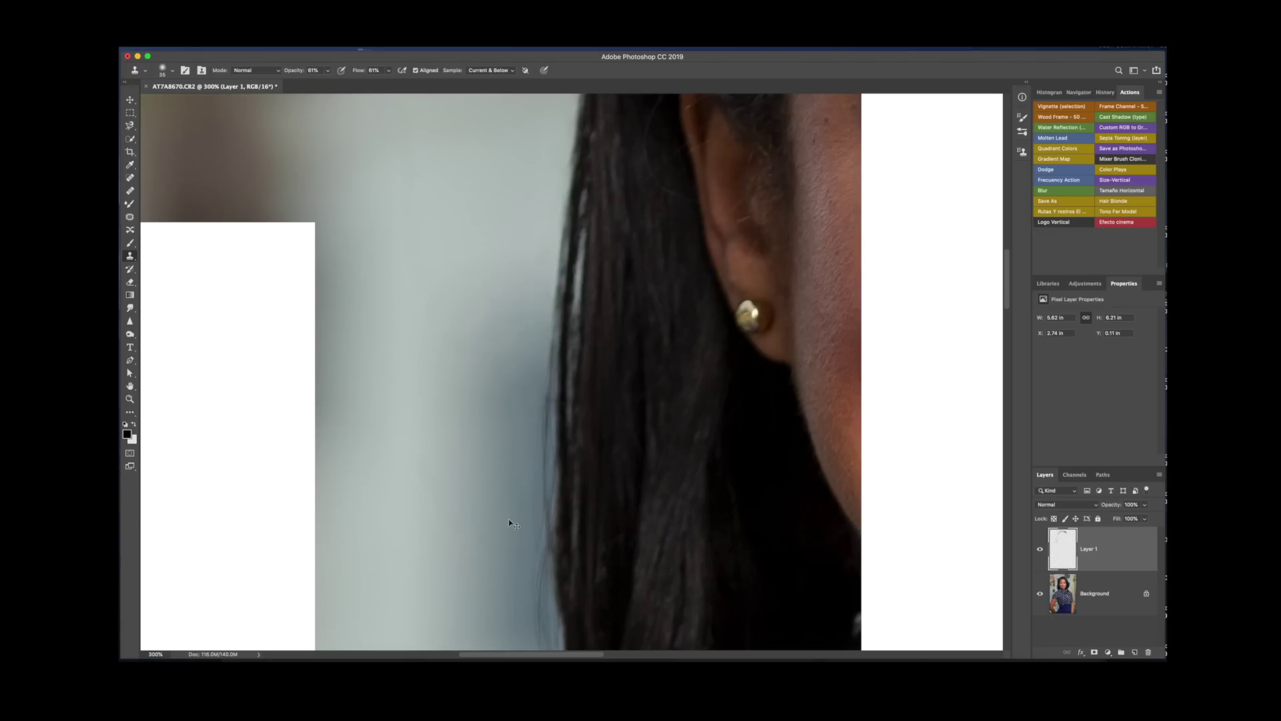
Zoom out to the full portrait and toggle Layer 1 off and on for a before-and-after comparison.
key(ctrl+minus)
key(ctrl+minus)
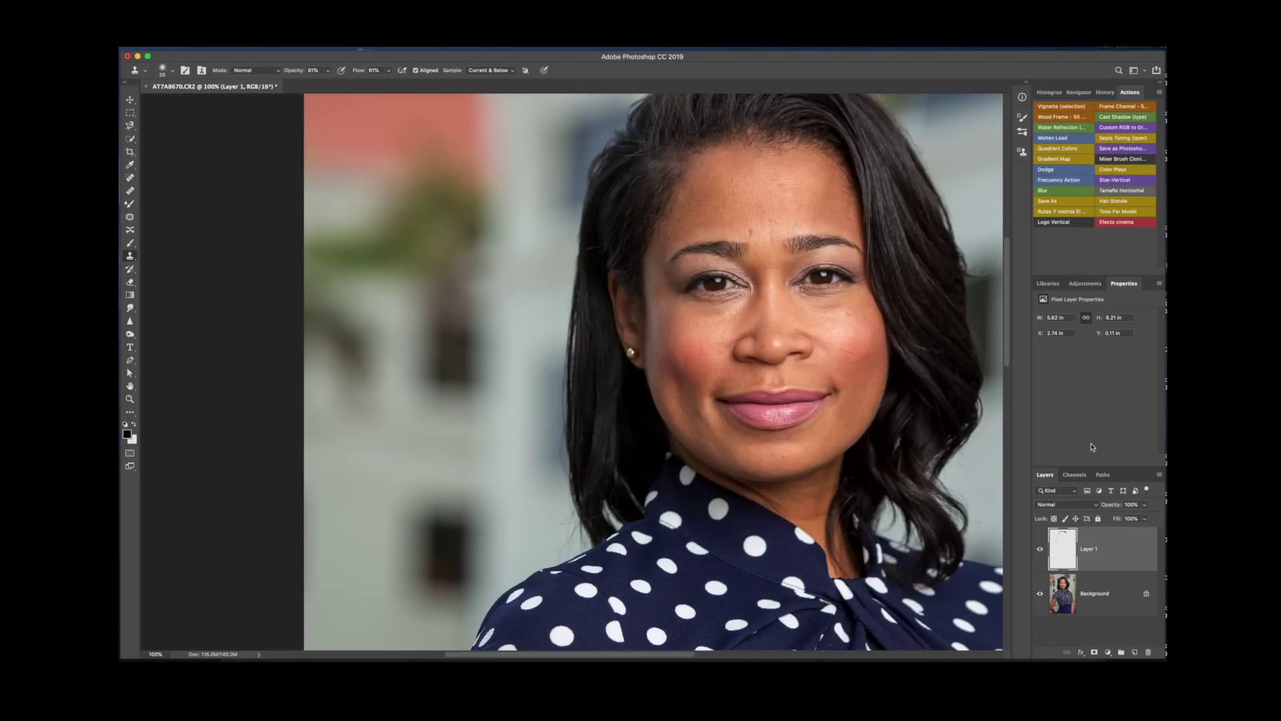
click(1039, 551)
key(ctrl+minus)
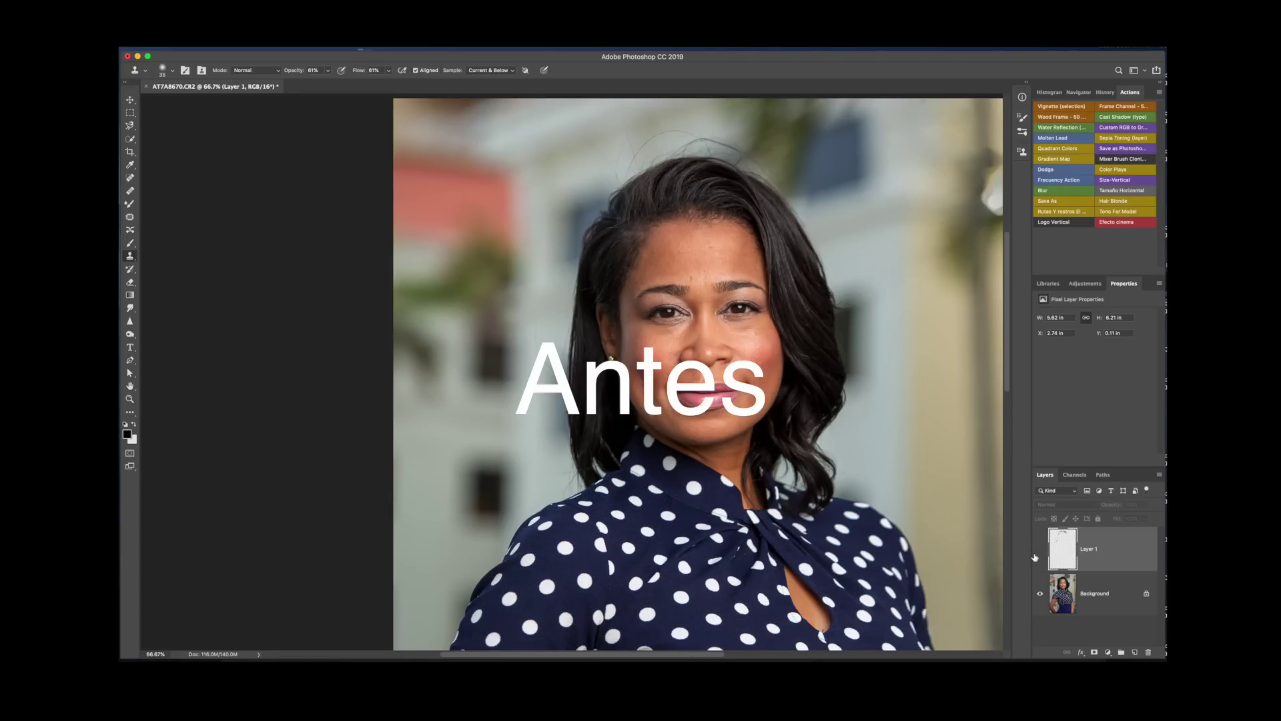
click(1040, 551)
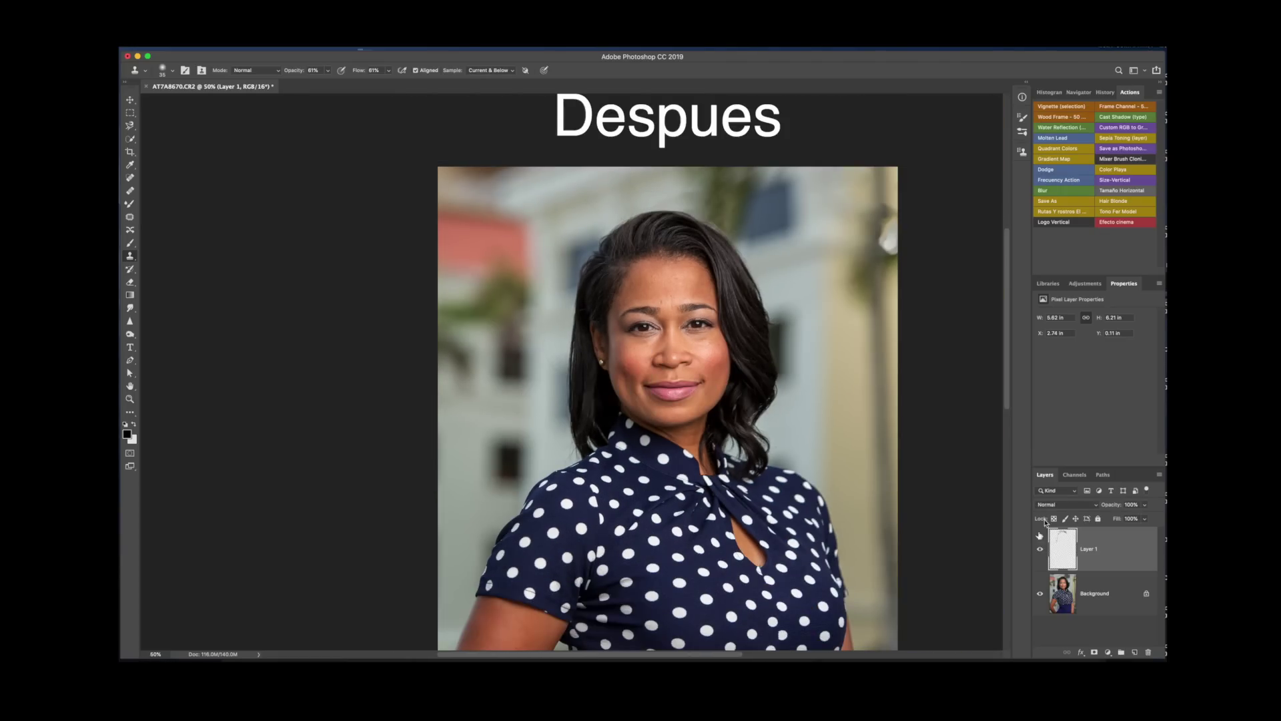